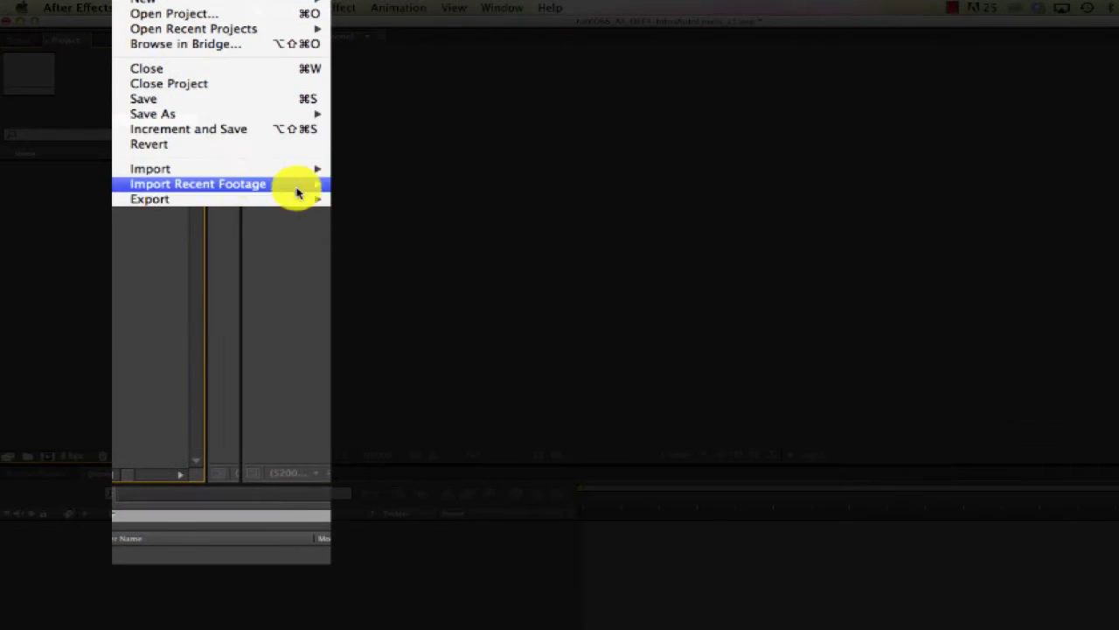
Step: Import the Foundation JPEGs as the sequence IMG_[1625-3590].JPG, accepting the missing-frames warning
mouse_move(302, 179)
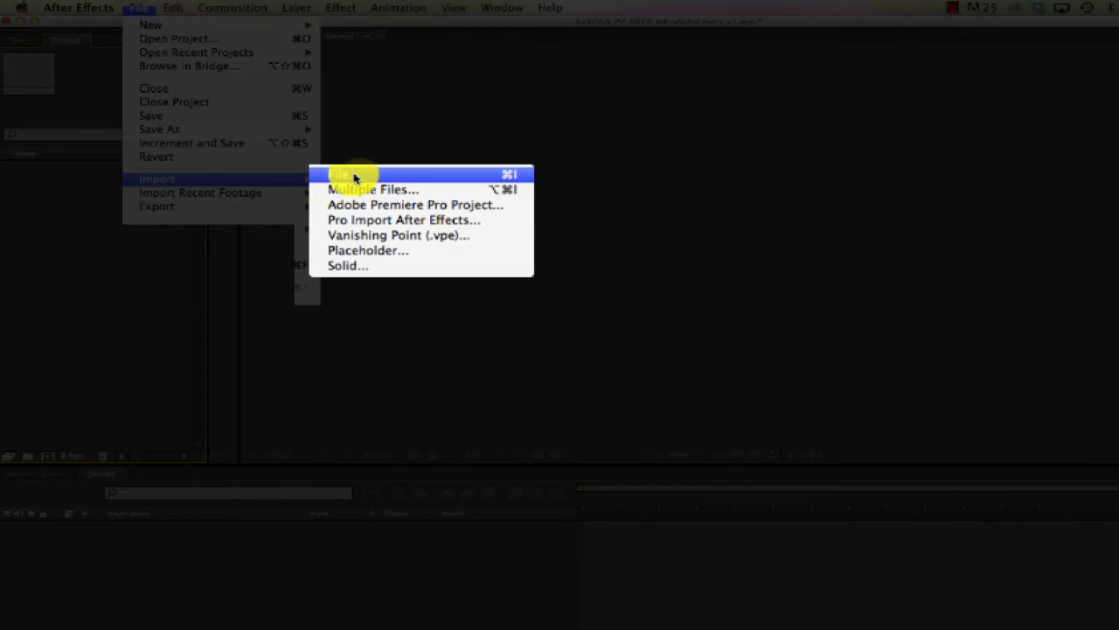
click(353, 178)
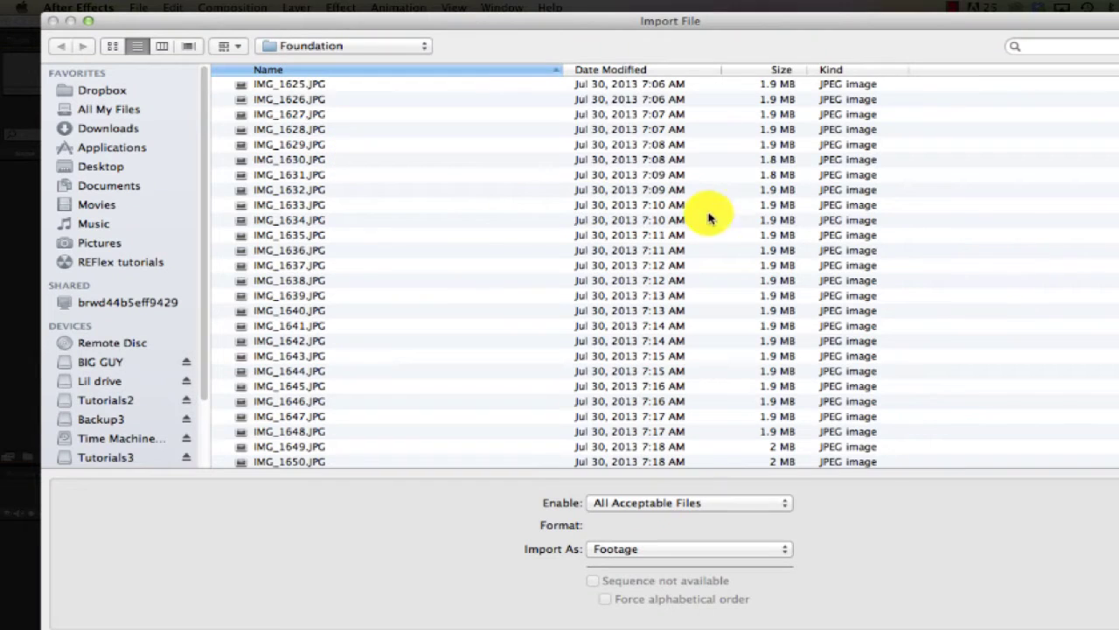
click(349, 83)
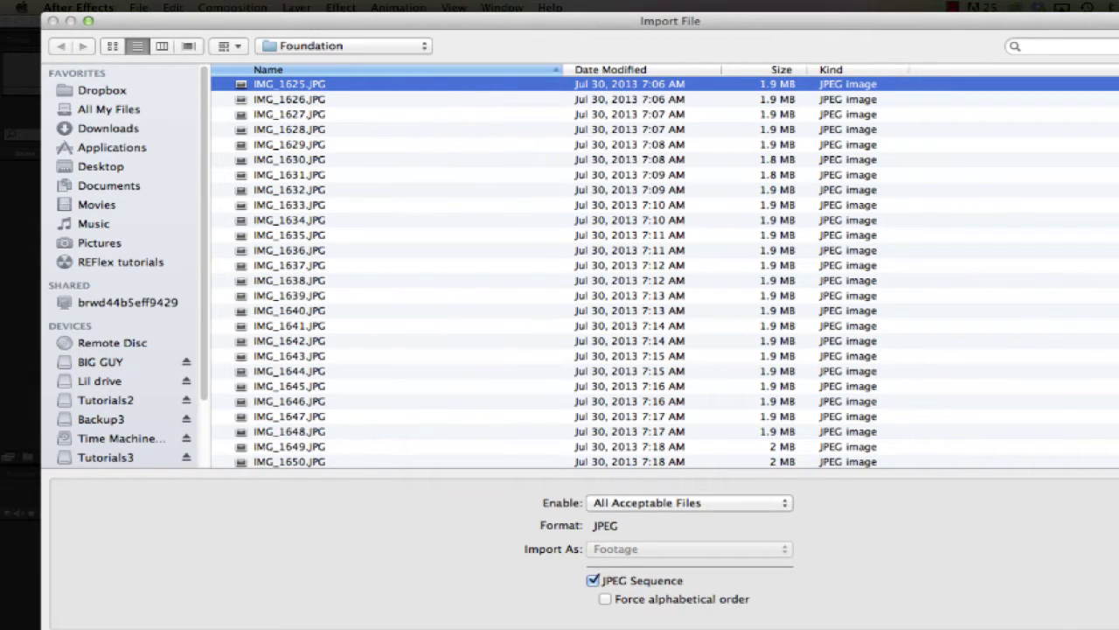
key(Return)
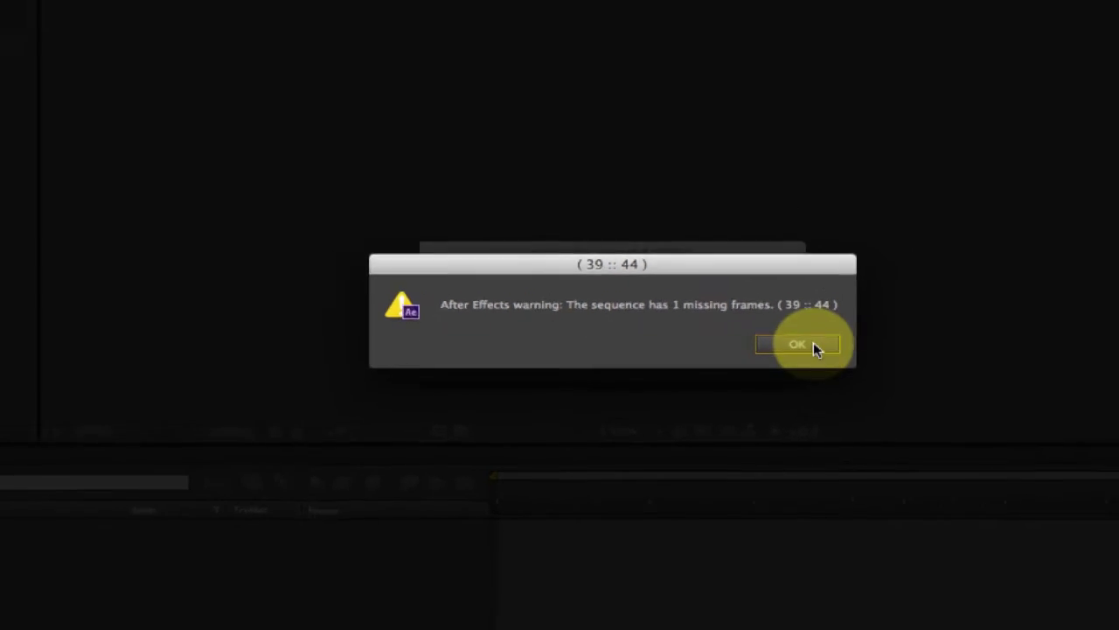
click(812, 347)
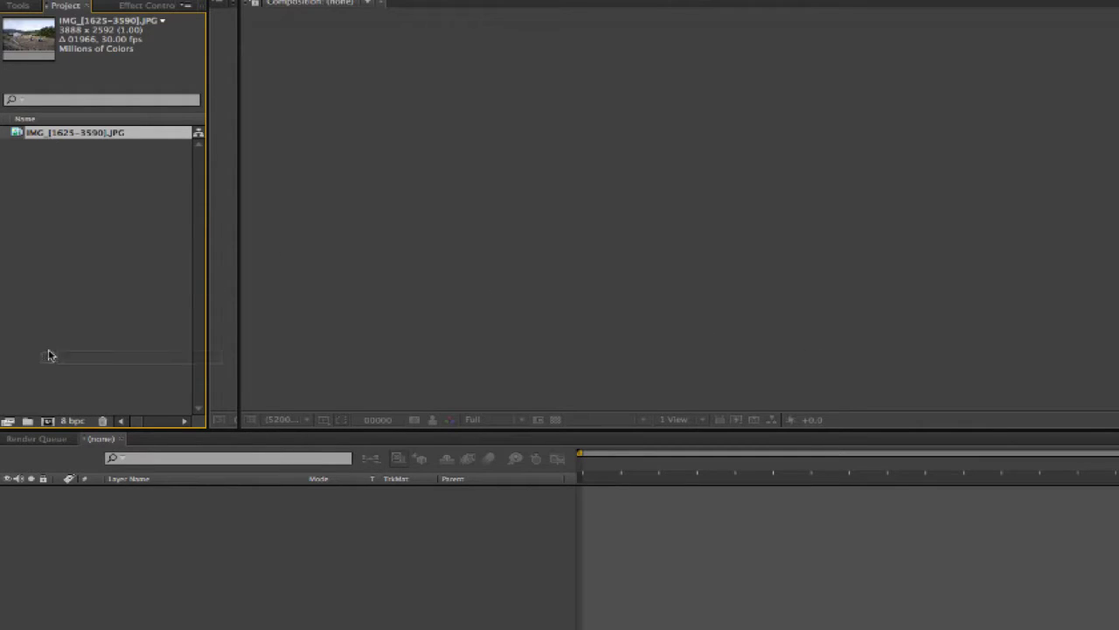
Step: Build the IMG comp from the sequence, preview at Quarter resolution, and run DE:Flicker Start Analysis
click(49, 421)
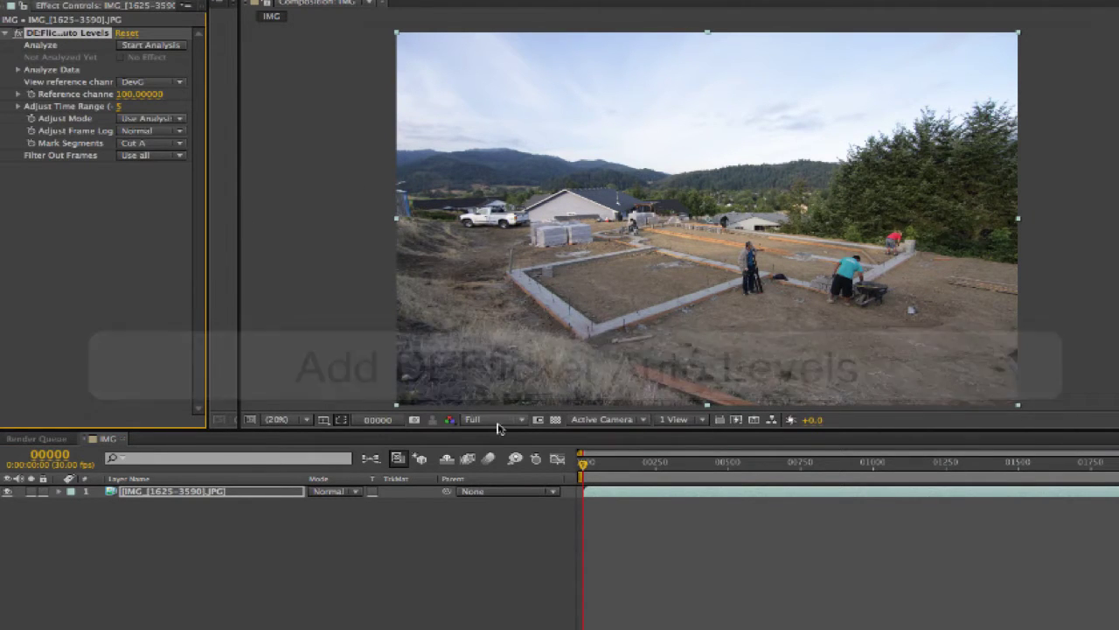
click(488, 420)
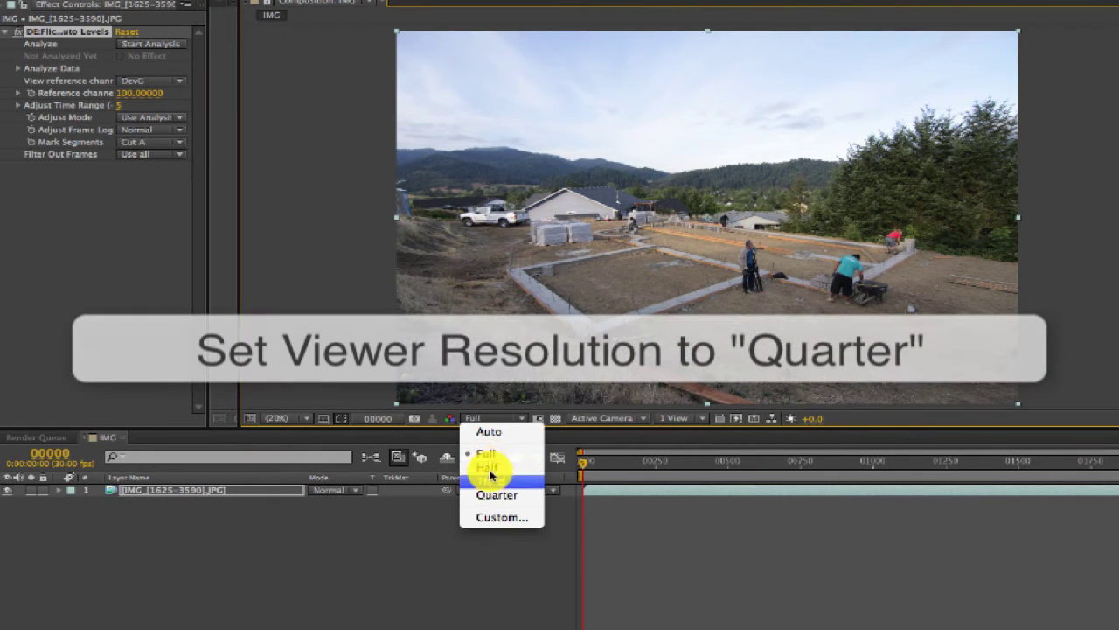
click(492, 496)
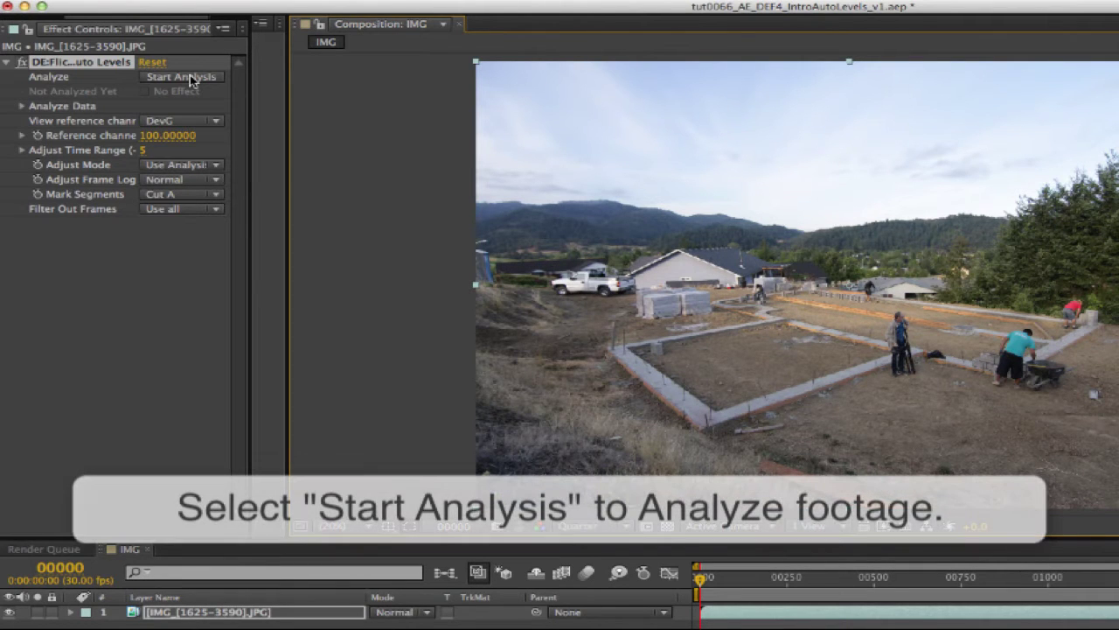
click(190, 77)
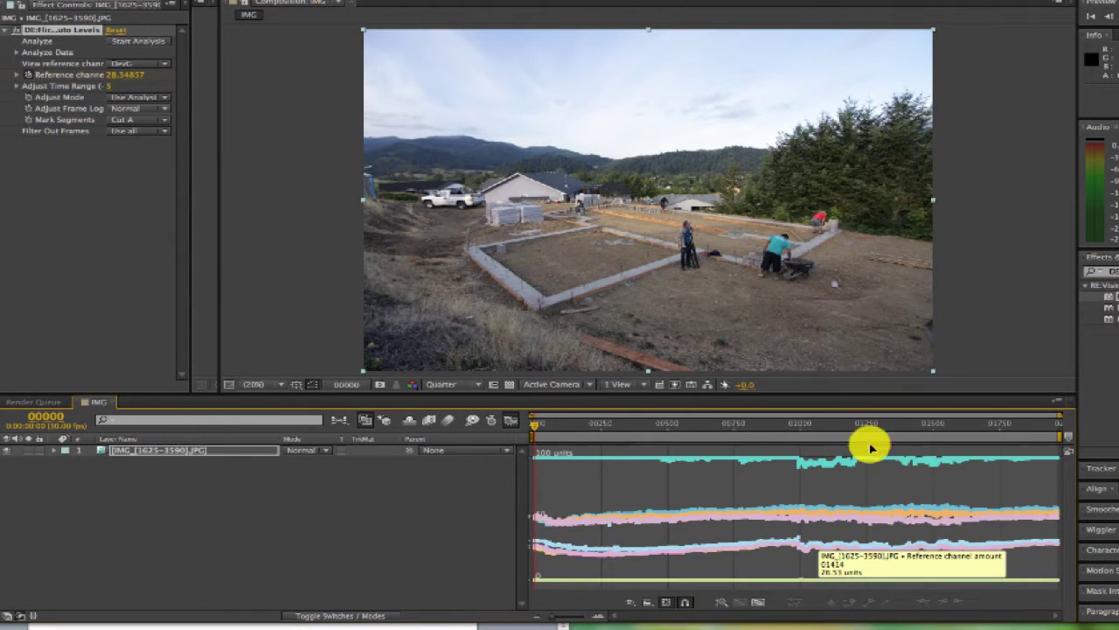
Step: Zoom and pan the Graph Editor to frame 00282 and select the spiking keyframes there
right_click(781, 486)
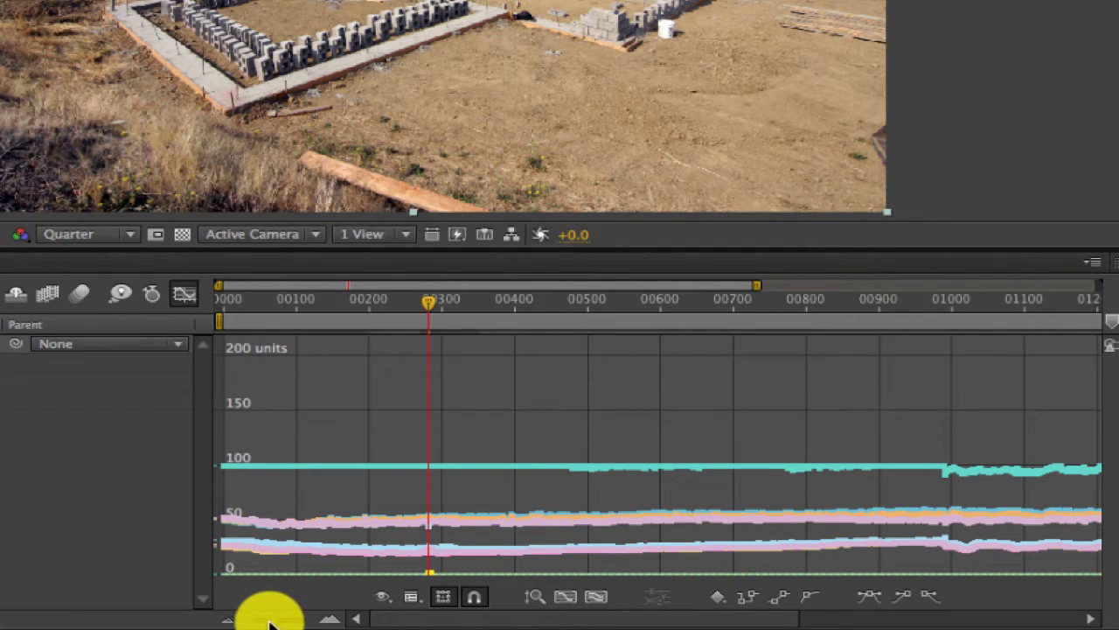
drag(273, 623, 306, 618)
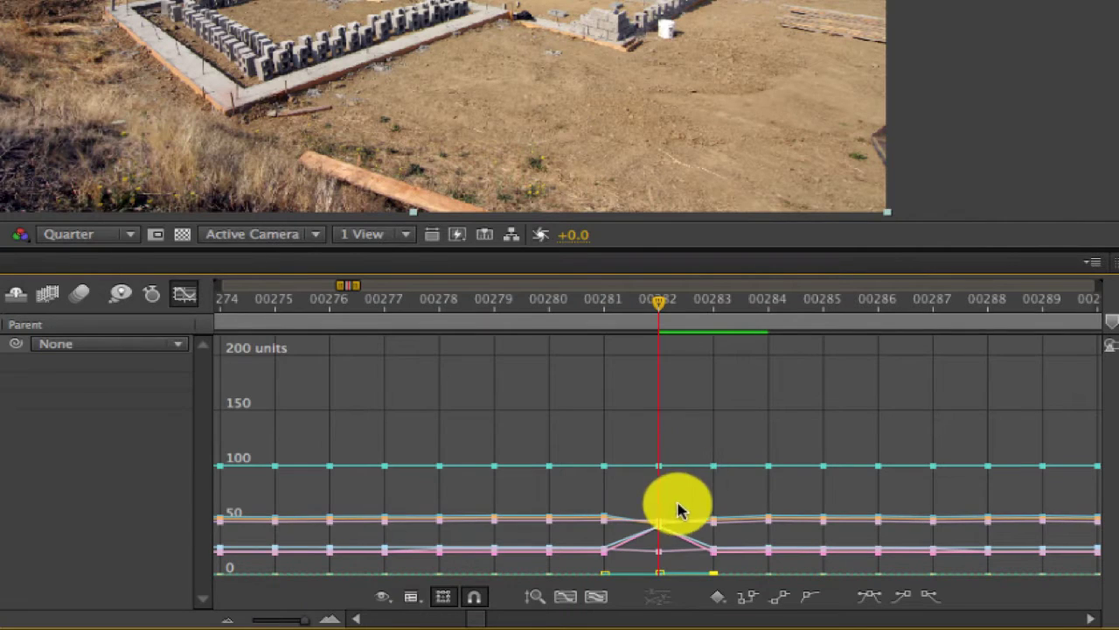
drag(807, 417, 829, 336)
drag(662, 361, 680, 504)
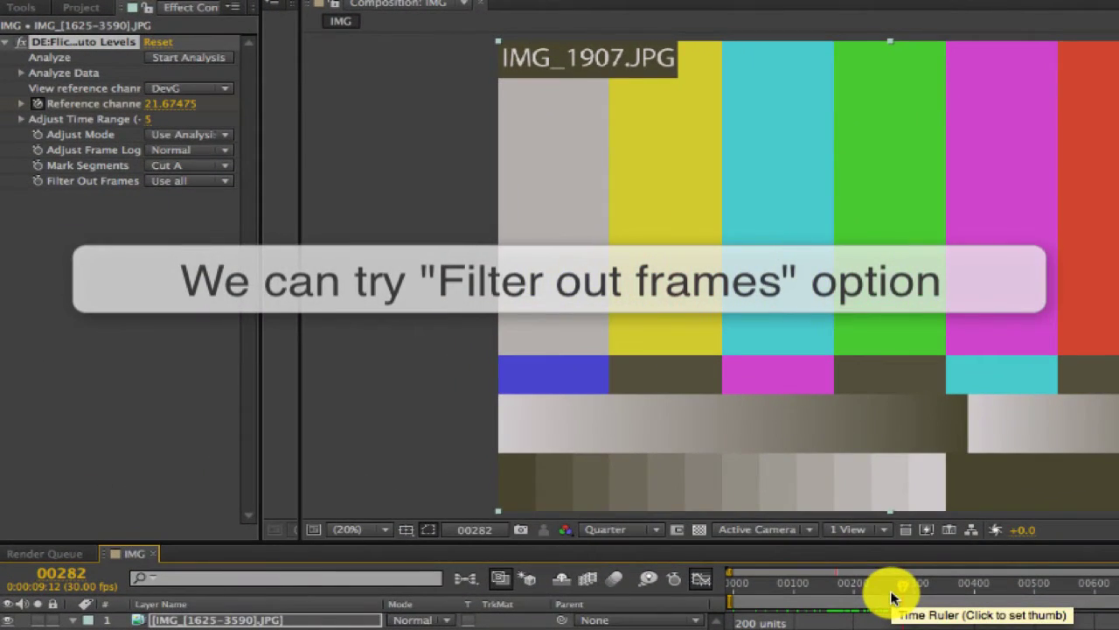
Step: Set Filter Out Frames to Use only even frame number, then change it to Use only odd frame number
click(184, 181)
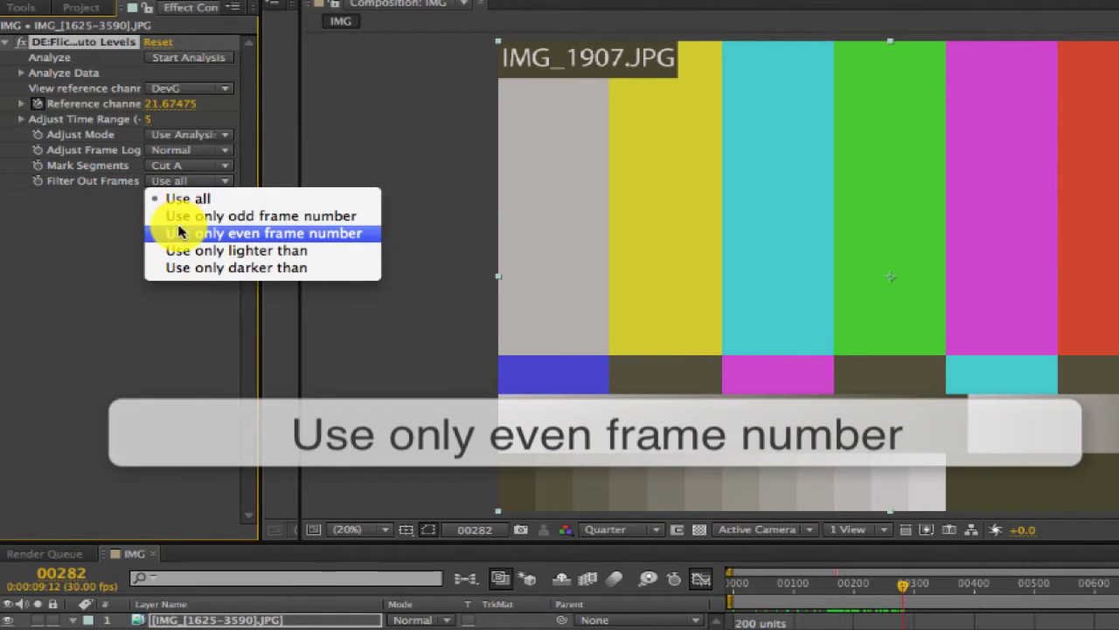
key(Escape)
click(185, 181)
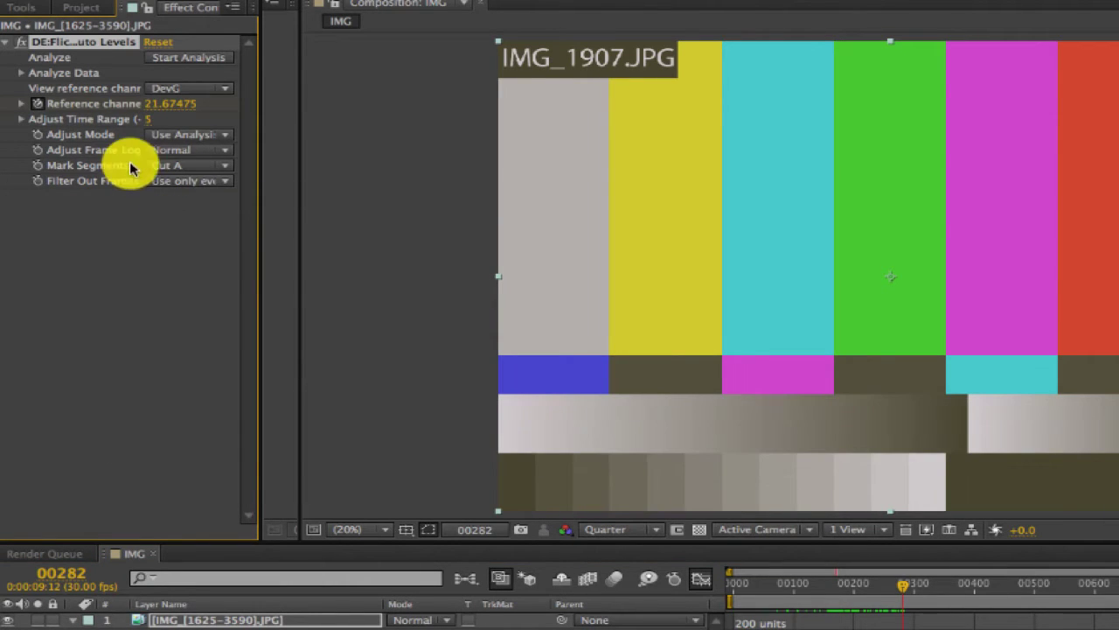
click(175, 166)
click(184, 181)
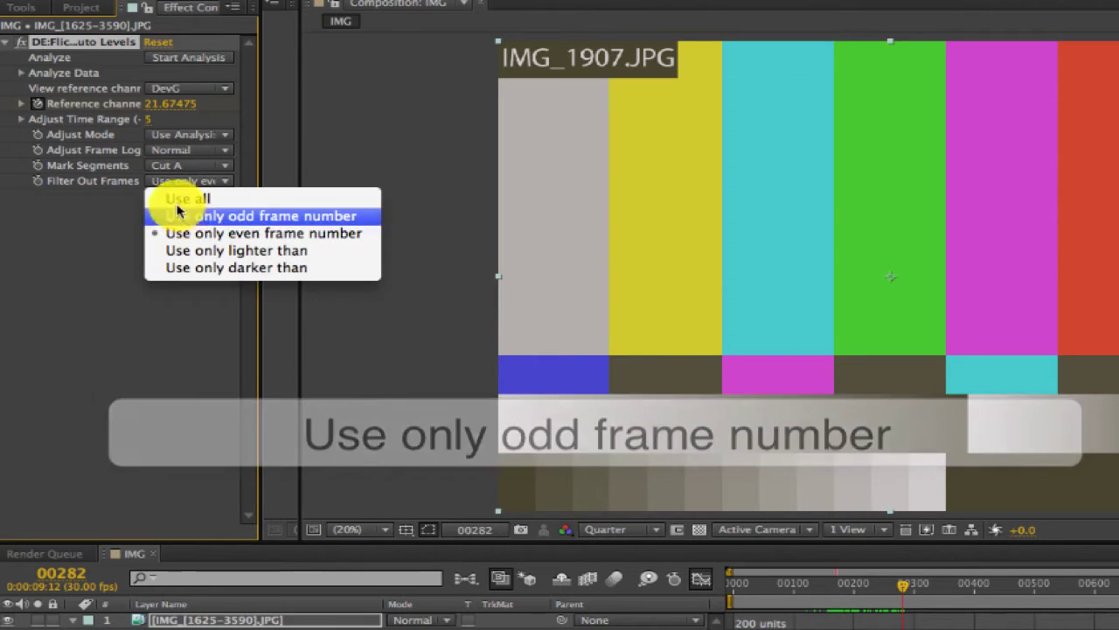
click(170, 218)
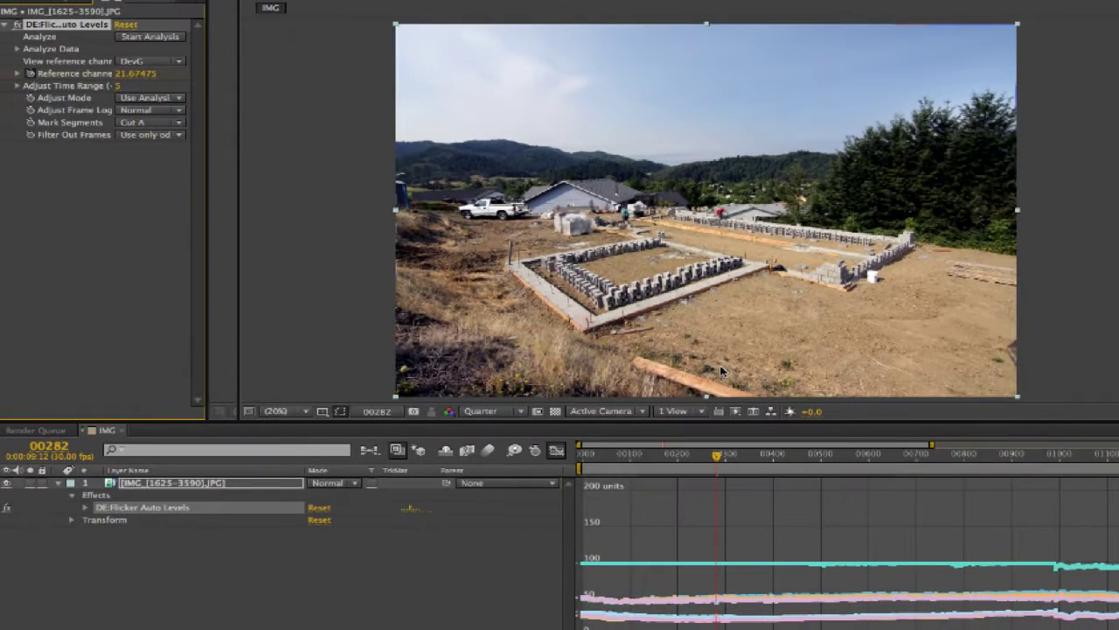
Step: Keyframe Filter Out Frames: Use all at 00281, Use only odd frame number at 00282, Use all at 00283
key(Page_Down)
key(Page_Down)
key(Page_Up)
key(Page_Up)
click(149, 135)
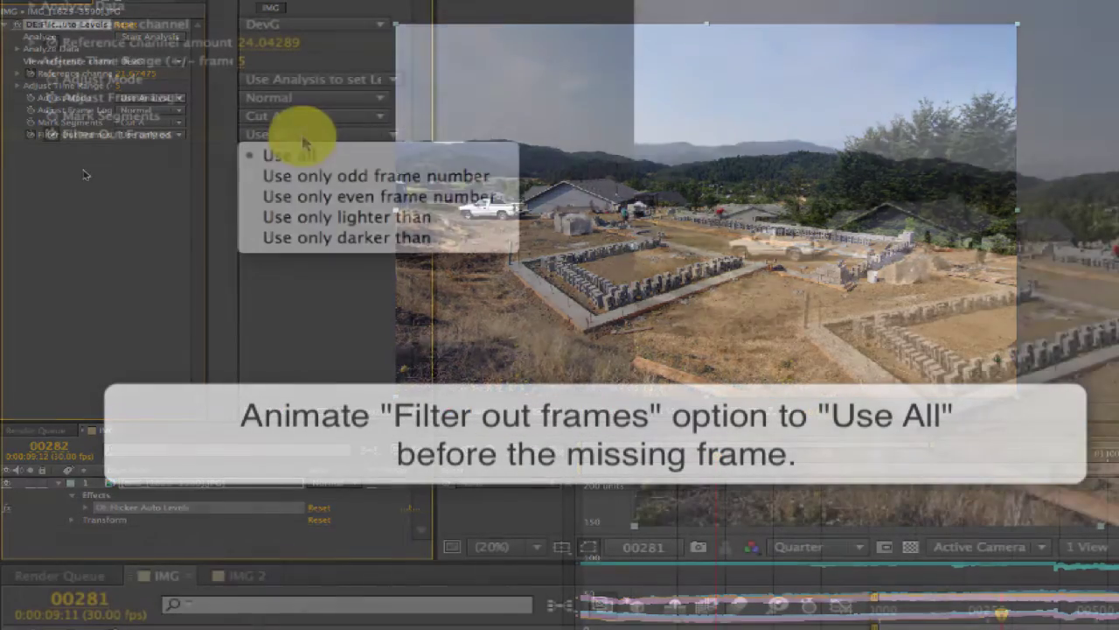
click(300, 161)
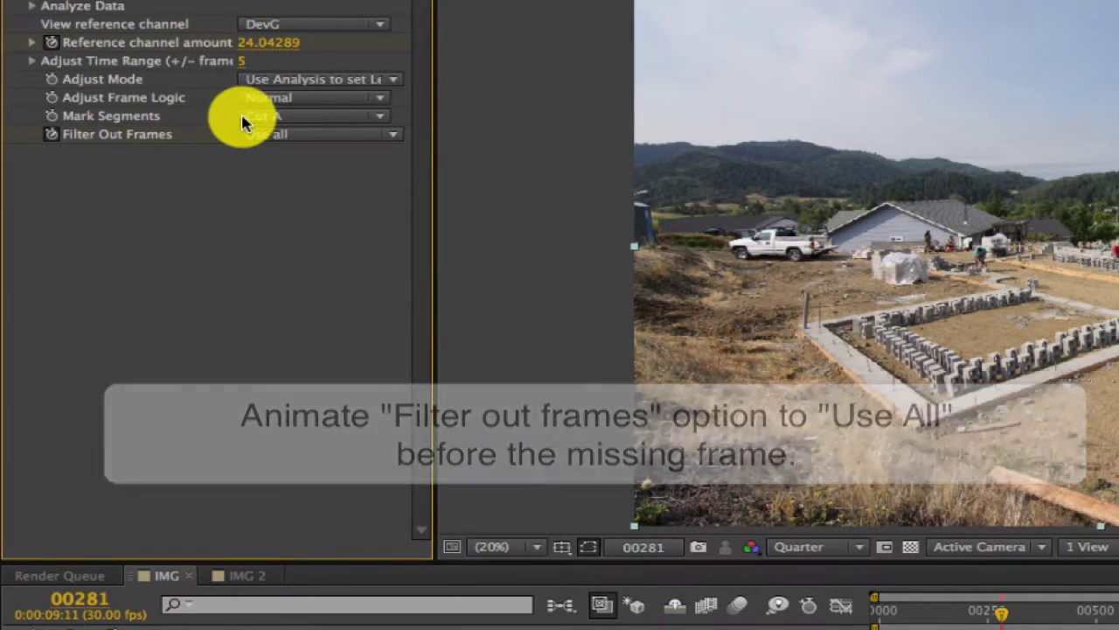
key(Page_Down)
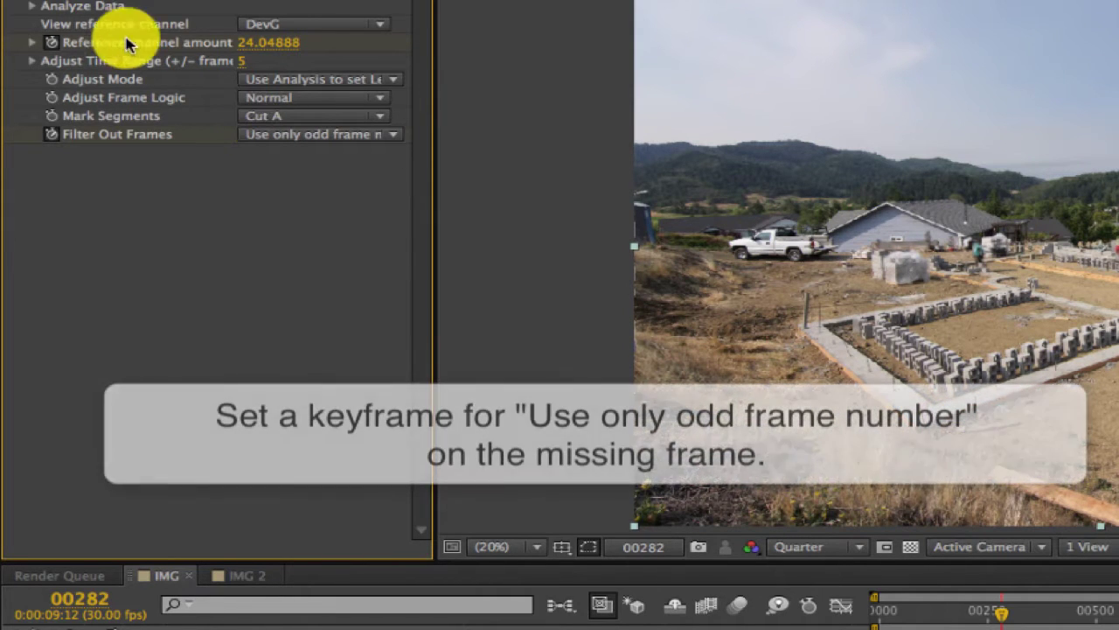
click(335, 136)
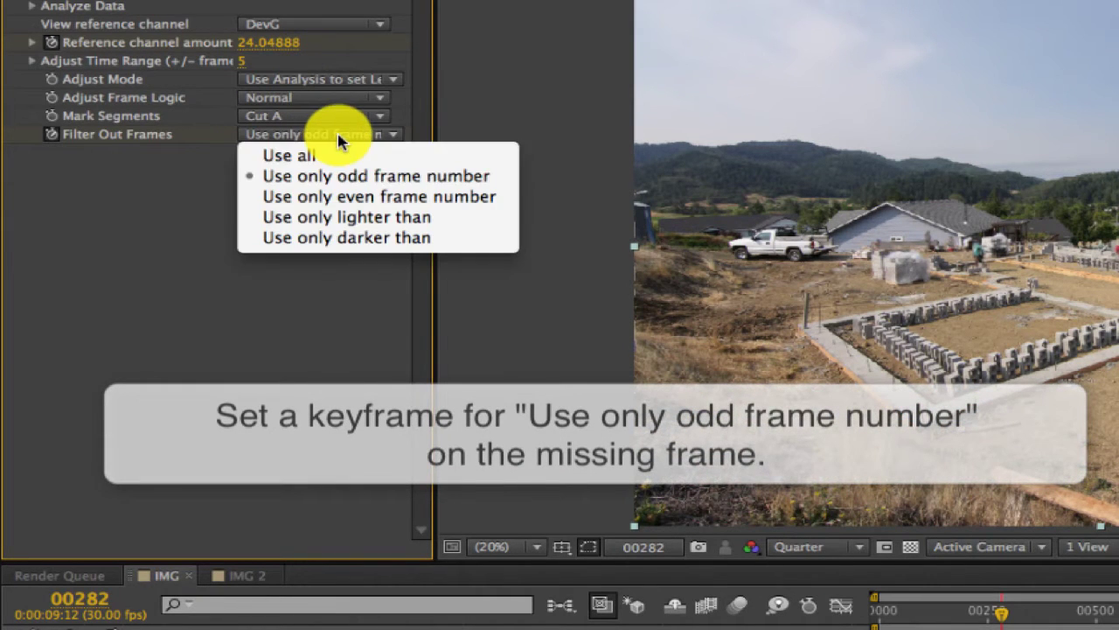
click(327, 180)
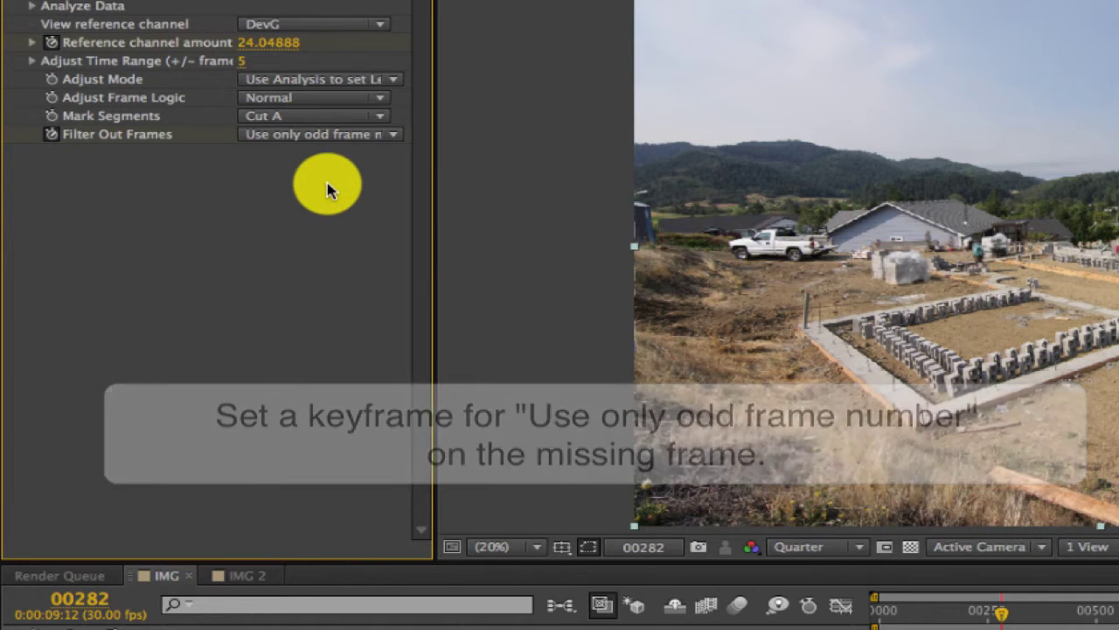
key(Page_Down)
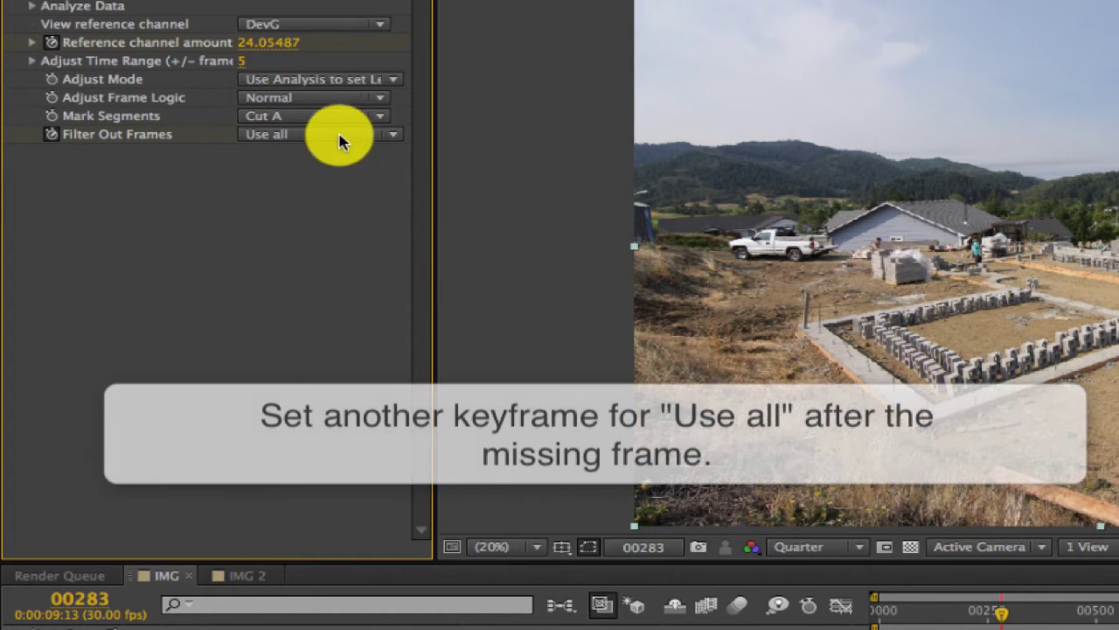
click(337, 138)
click(339, 157)
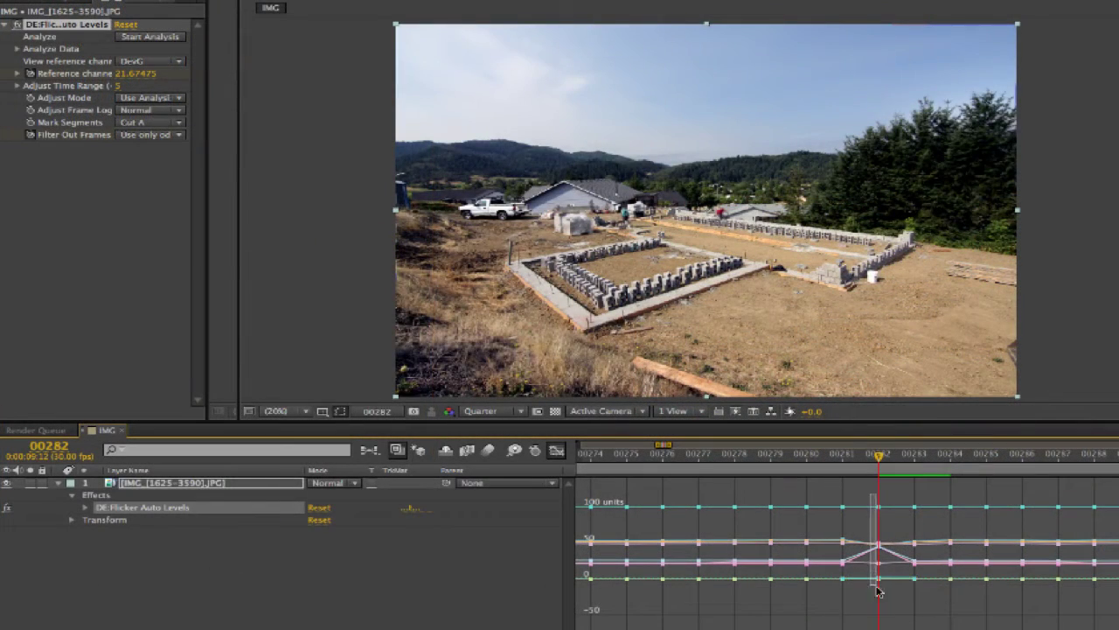
Step: Delete the analysis keyframes at 00282 and set Filter Out Frames to Use only odd frame number there
drag(889, 599, 887, 598)
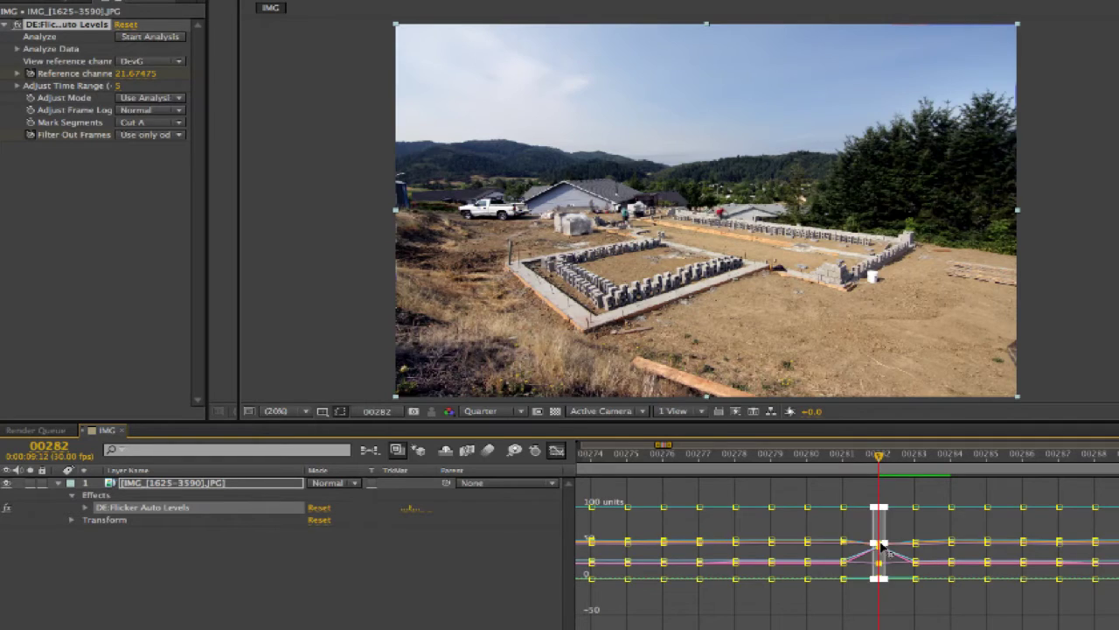
key(Delete)
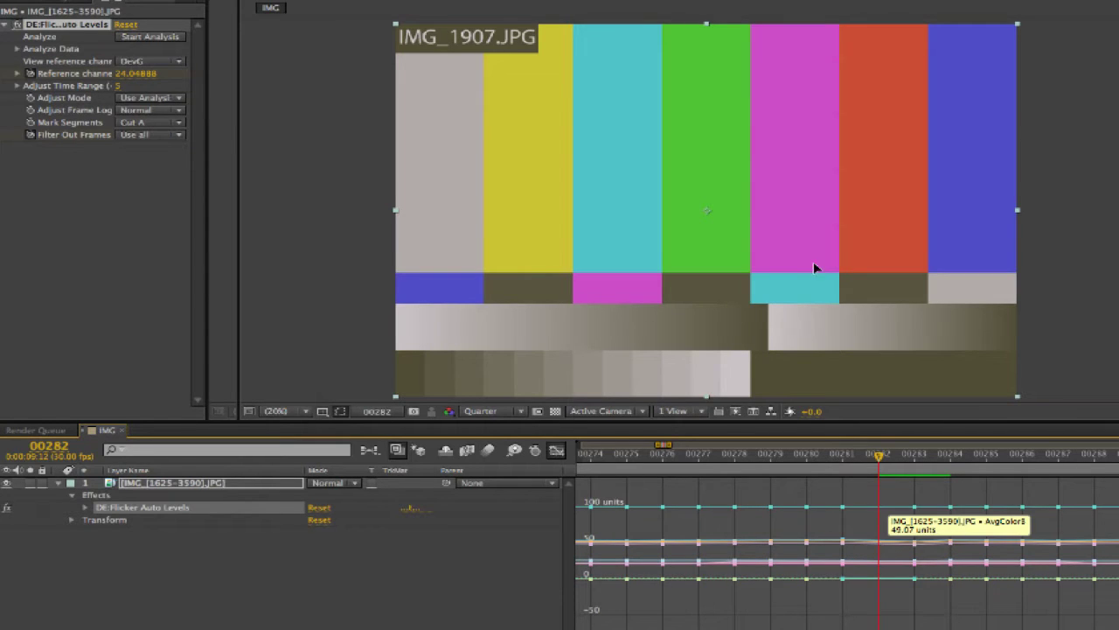
click(344, 616)
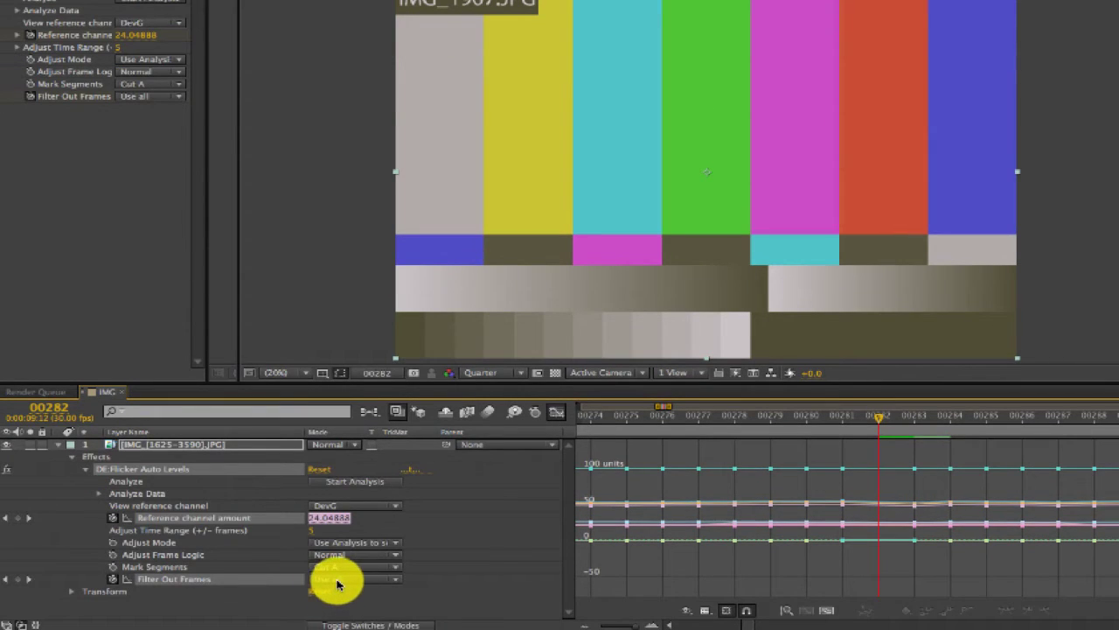
click(337, 585)
click(345, 579)
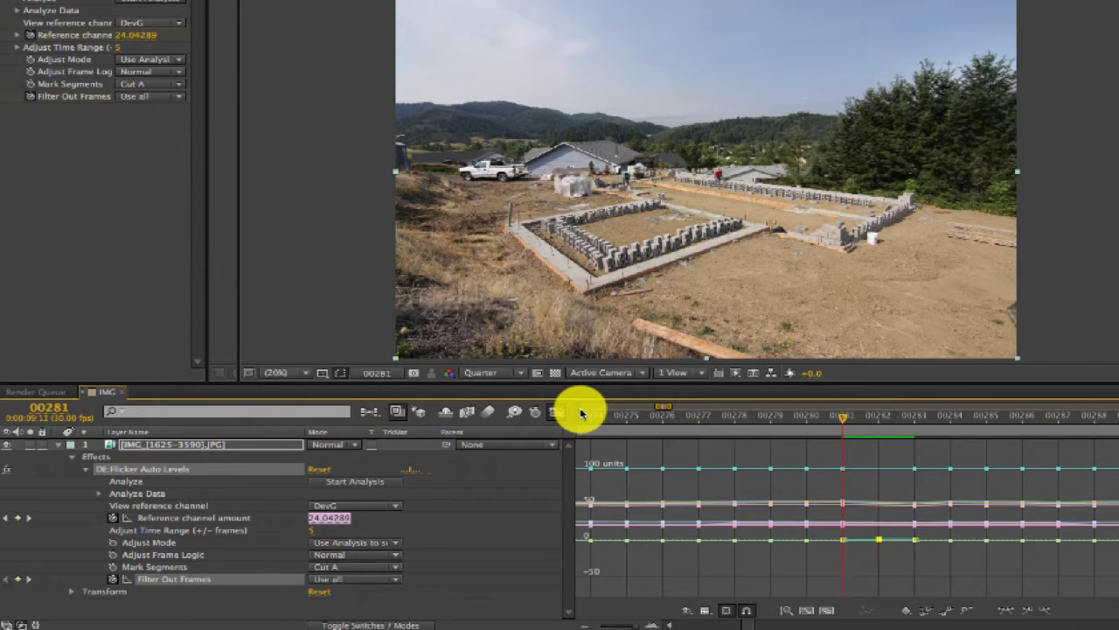
Step: Zoom the timeline out and move the current time to frame 00989
key(Page_Down)
key(minus)
key(minus)
key(minus)
key(minus)
key(minus)
key(minus)
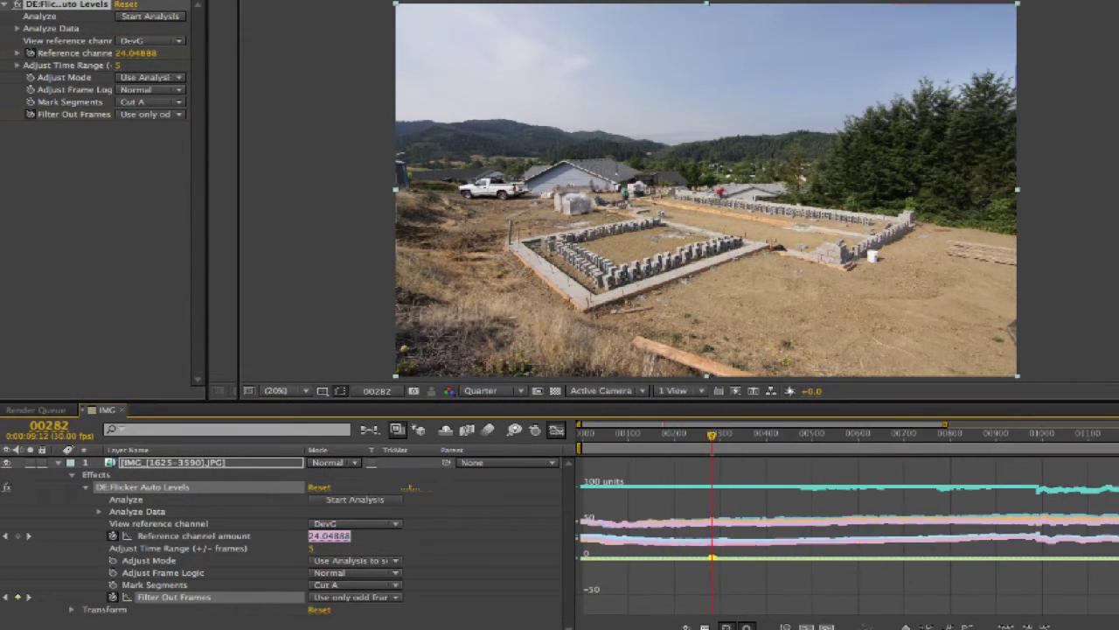
key(minus)
key(minus)
drag(932, 451, 945, 455)
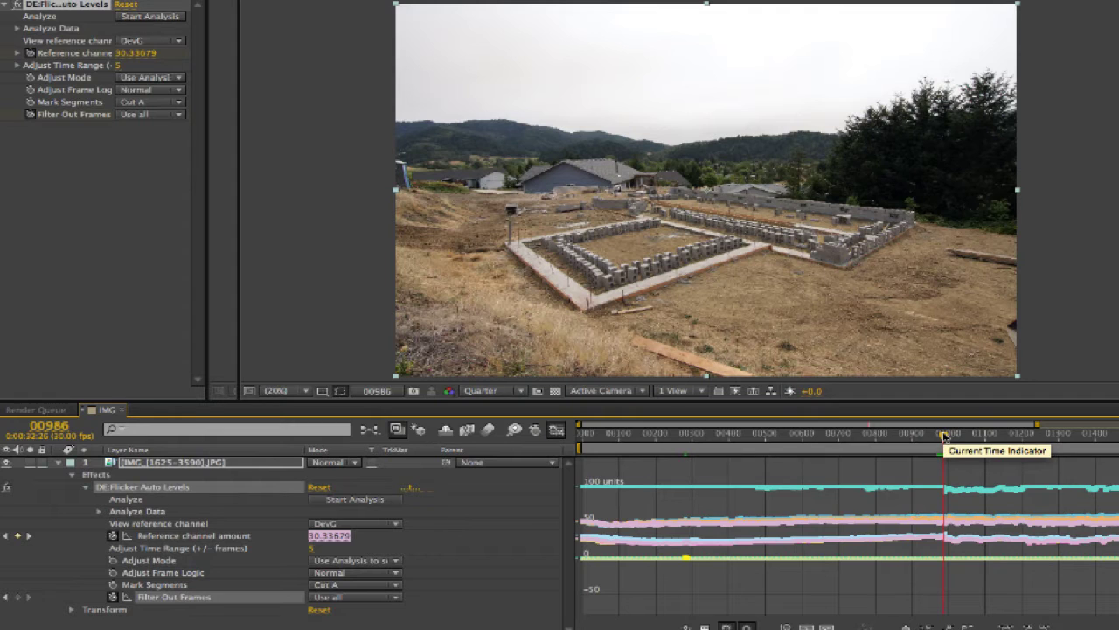
drag(944, 435, 944, 437)
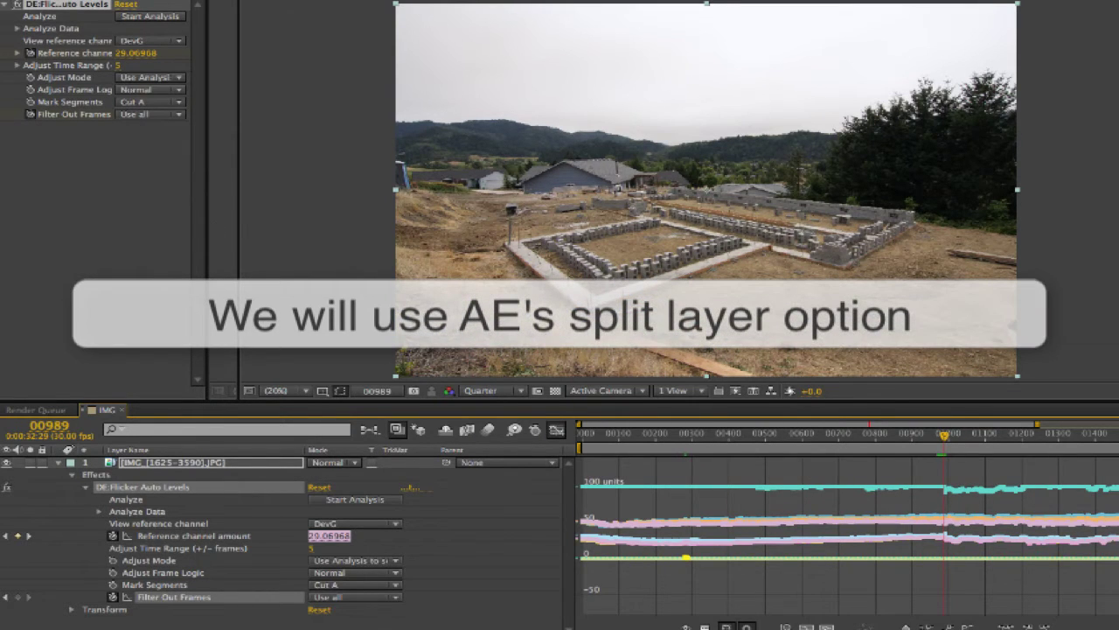
Step: Split the time-lapse layer at frame 00989 with Edit > Split Layer
scroll(625, 598, right, 3)
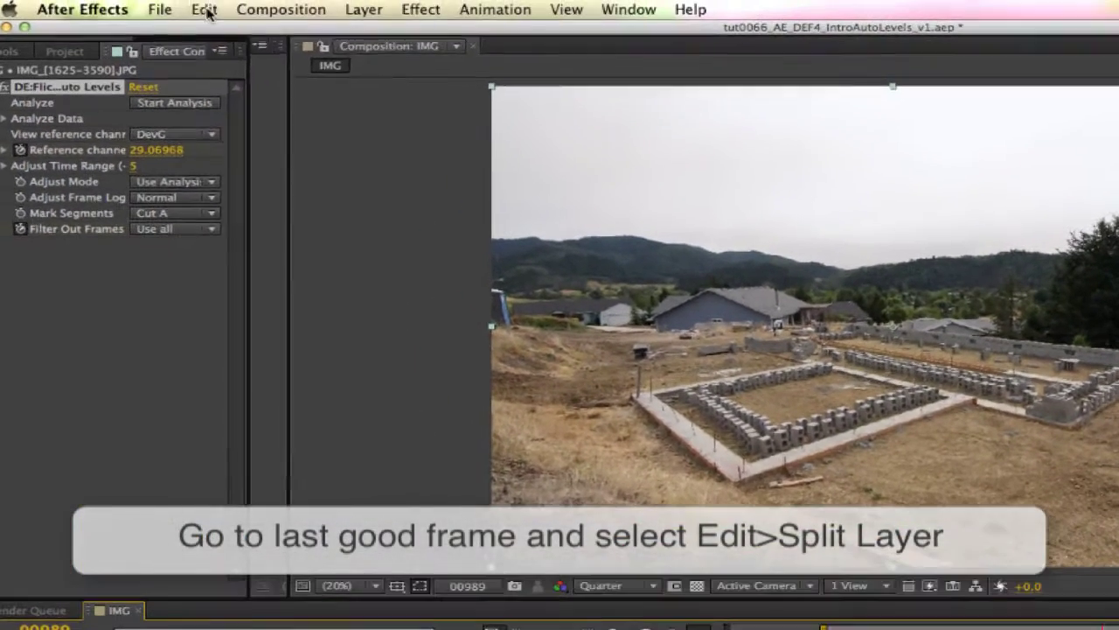
click(207, 13)
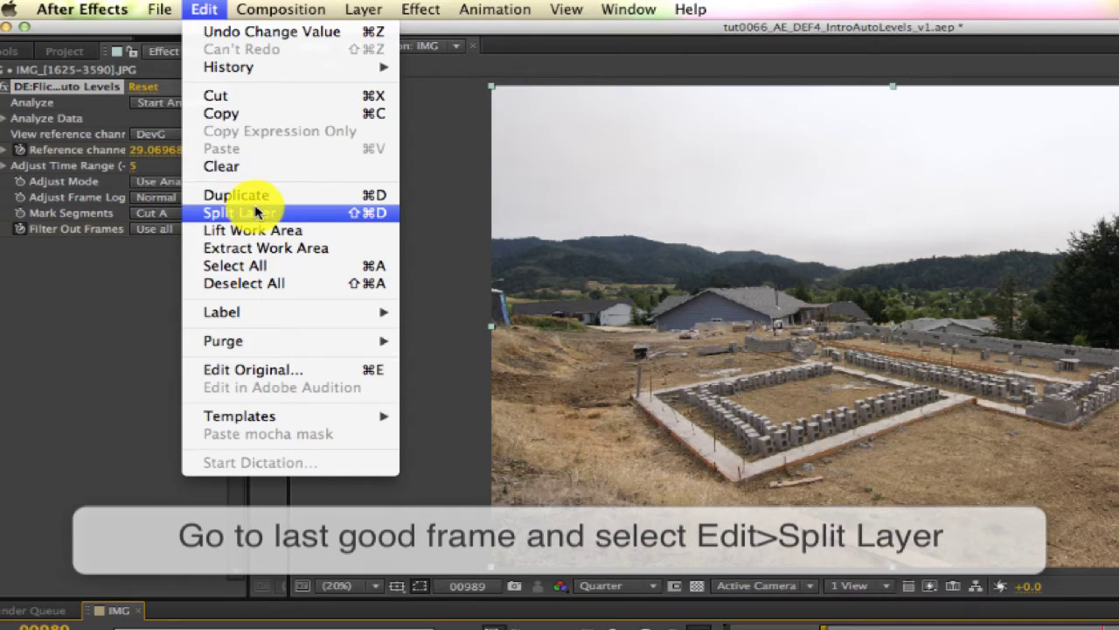
click(256, 213)
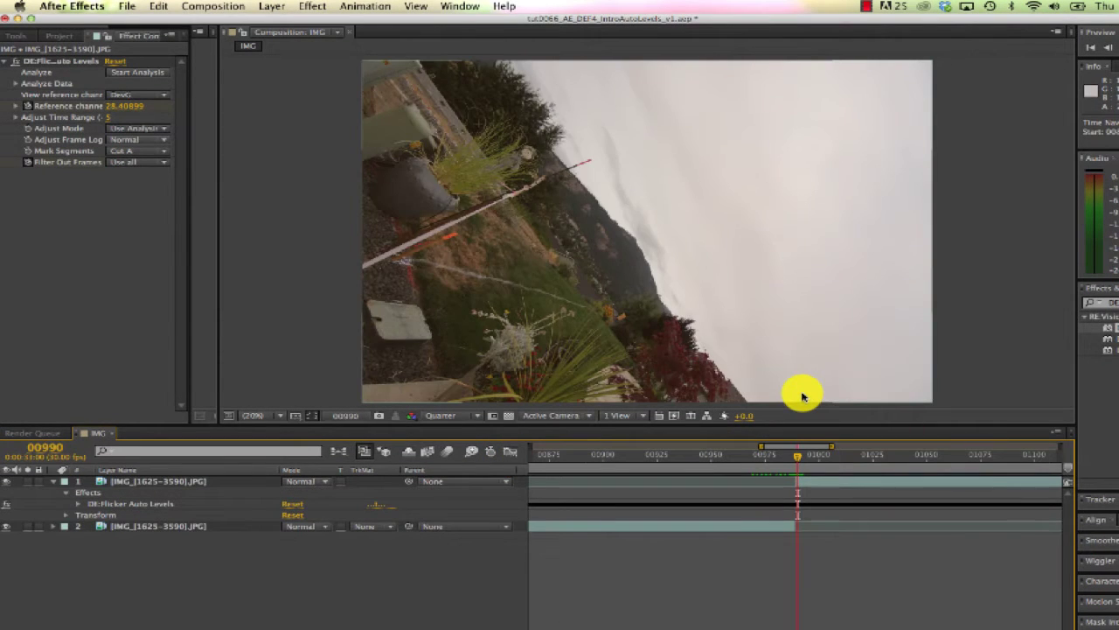
Step: Trim the upper split layer's in-point to frame 00992, past the bad frame
key(Page_Down)
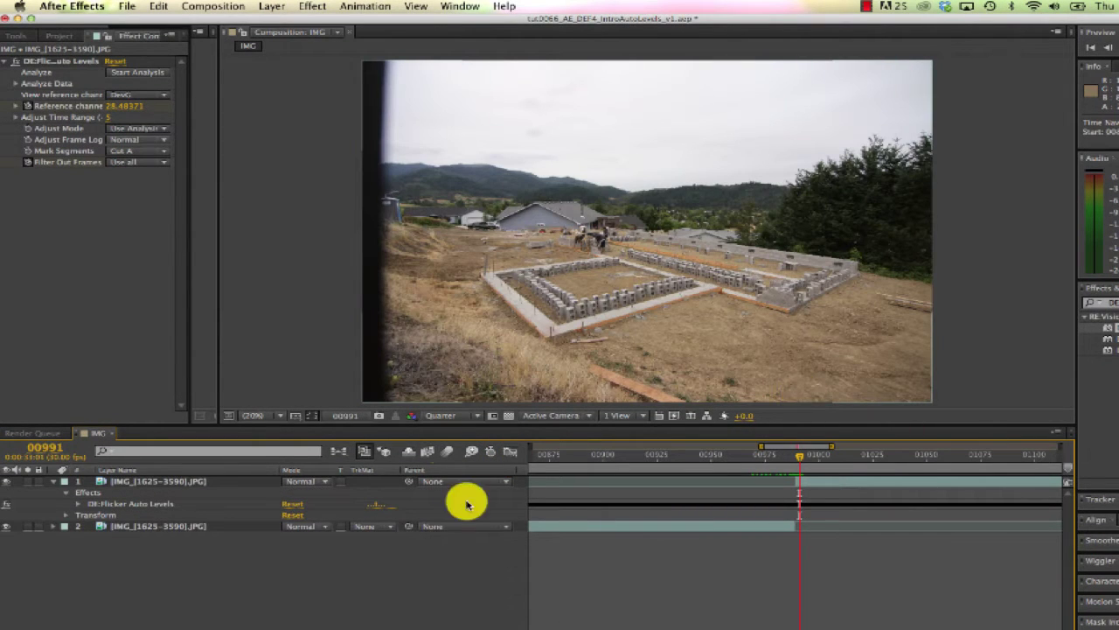
key(semicolon)
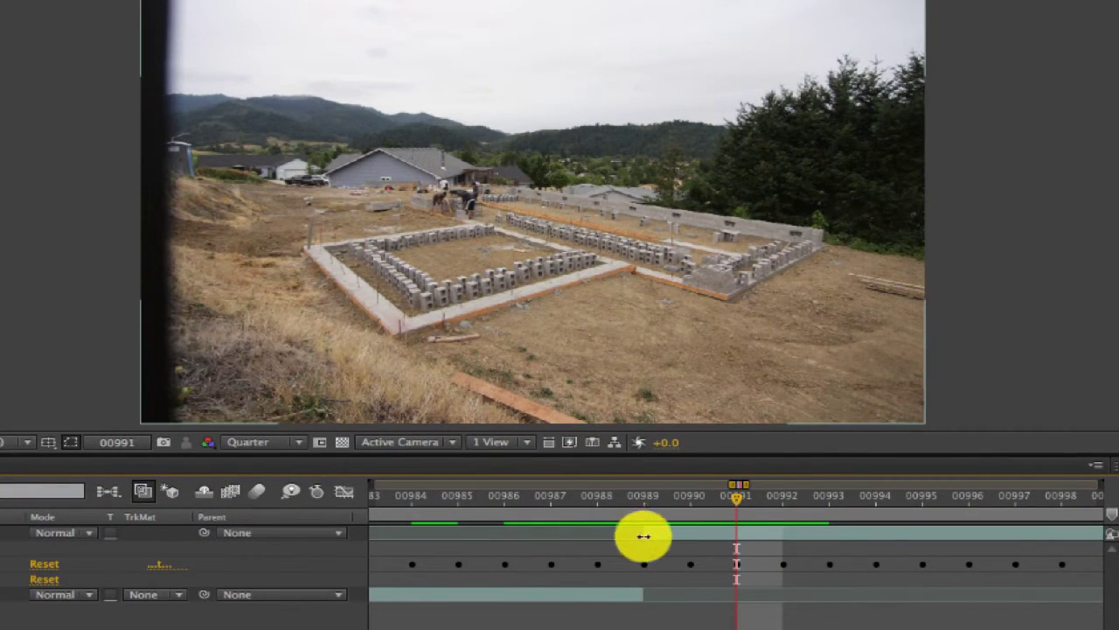
key(Page_Down)
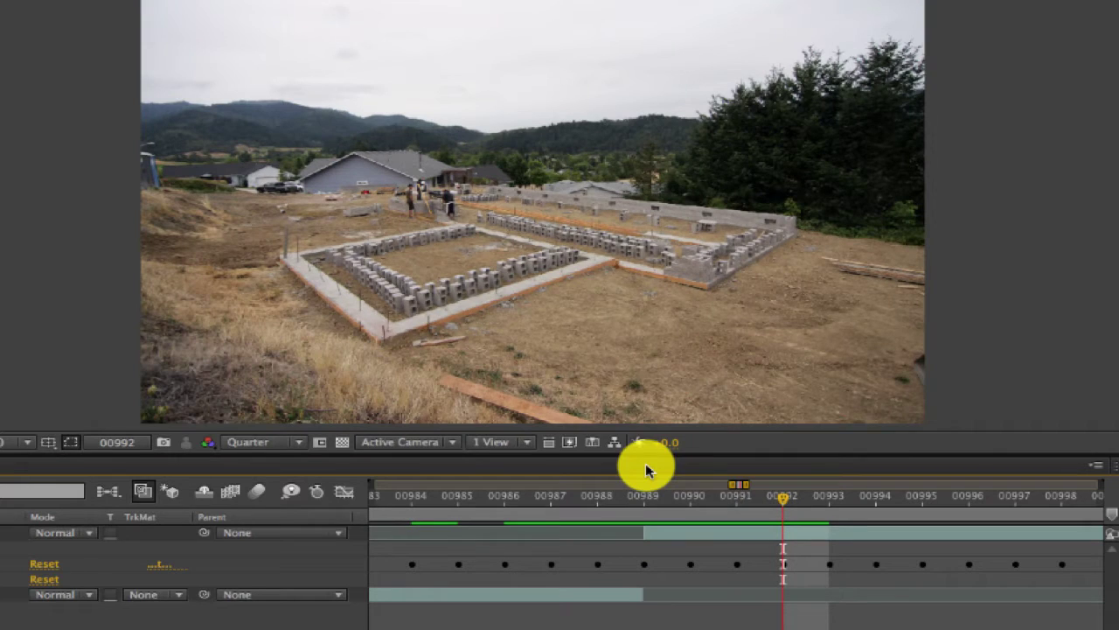
mouse_move(643, 537)
mouse_down()
mouse_move(824, 533)
mouse_move(656, 530)
mouse_up()
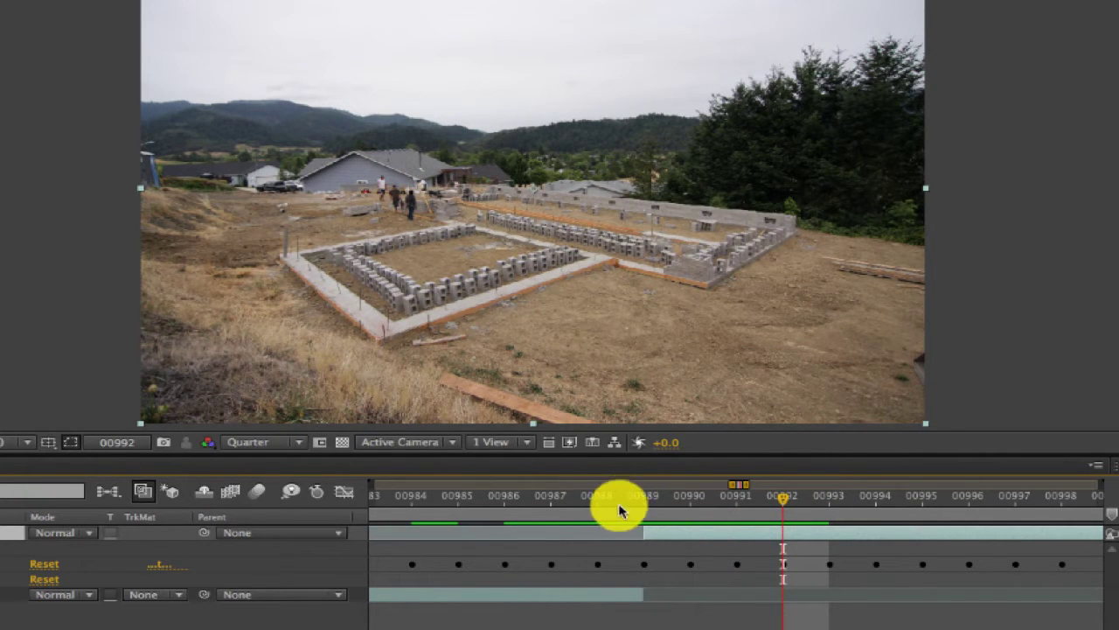
Step: Step through frames 00988 to 00990 to verify the cut plays cleanly
click(617, 498)
click(626, 501)
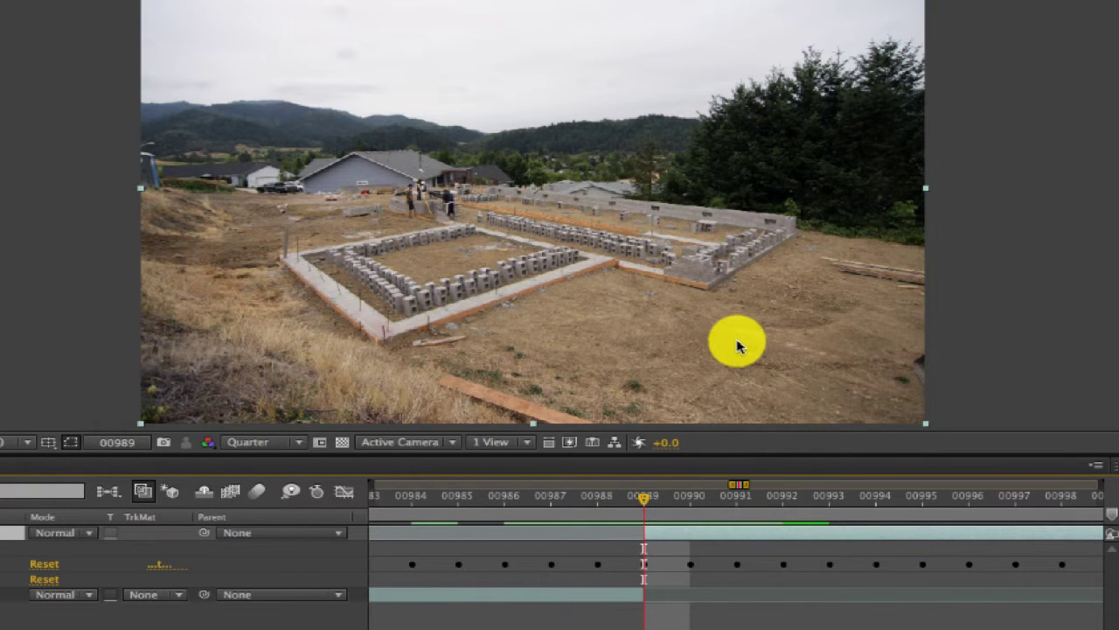
key(Page_Up)
key(Page_Down)
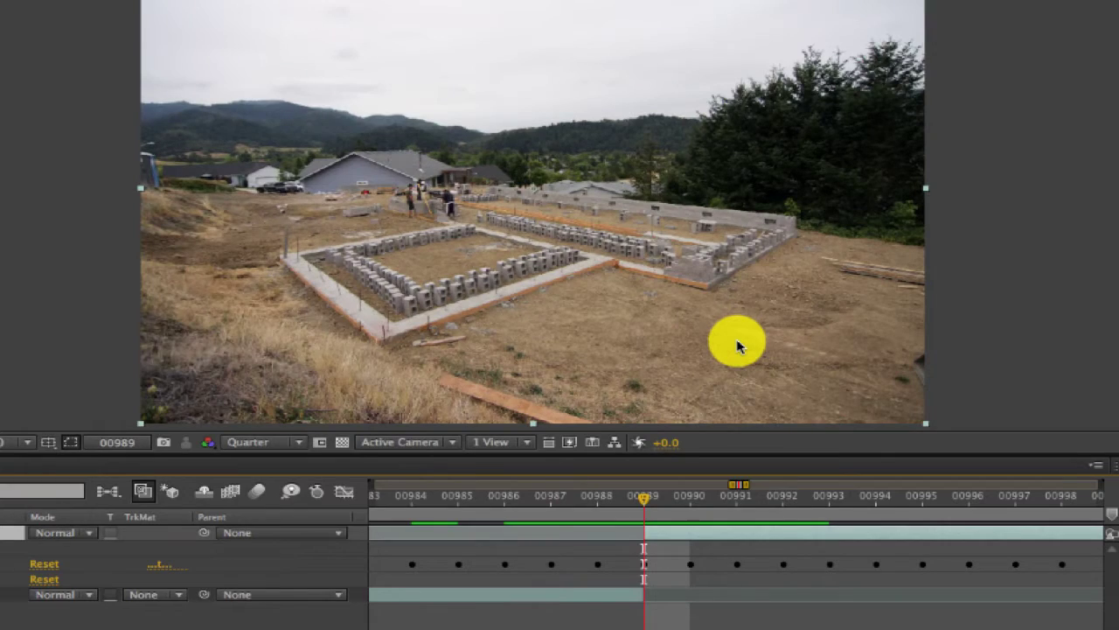
key(Page_Down)
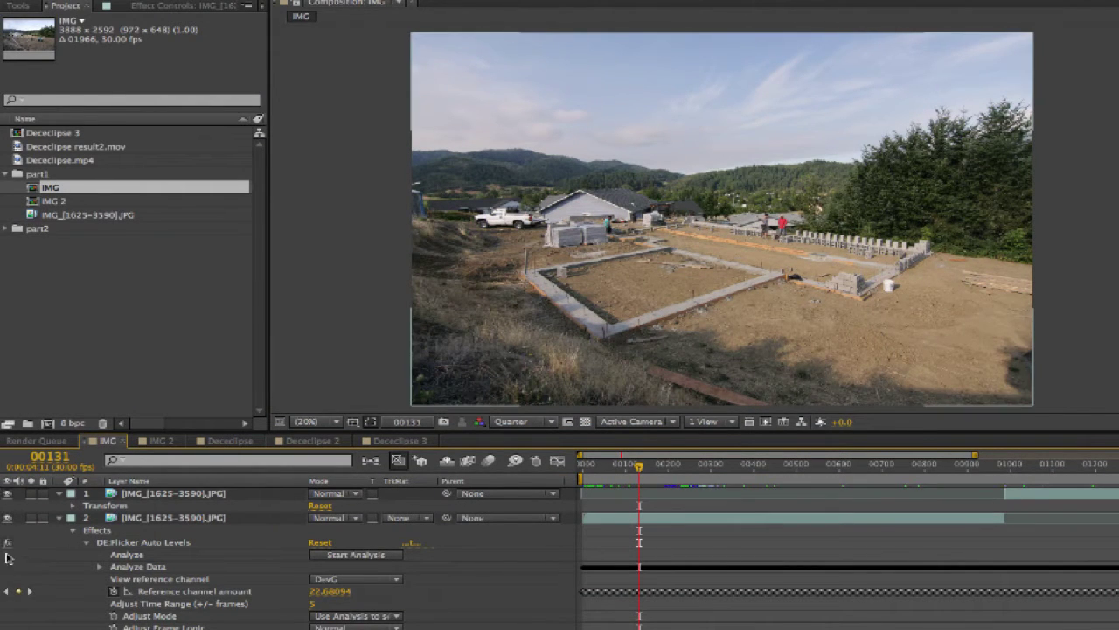
Step: Disable DE:Flicker Auto Levels on the time-lapse layer via its fx switch
click(8, 544)
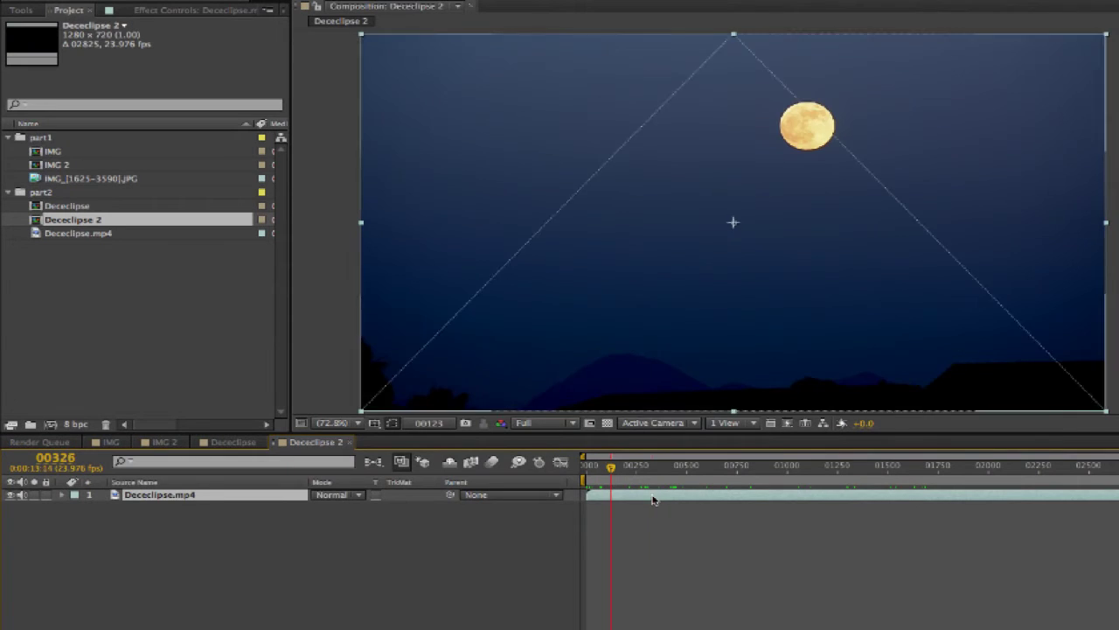
Step: Scrub the Dececlipse 2 clip to frame 00981 and run DE:Flicker Auto Levels analysis
drag(652, 499, 799, 524)
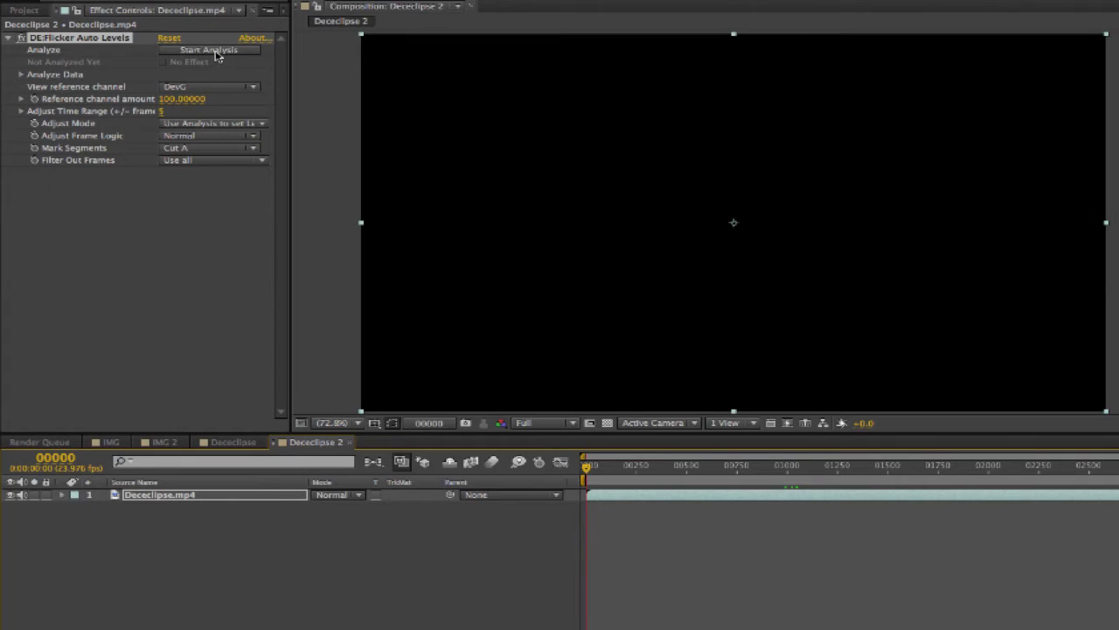
click(216, 53)
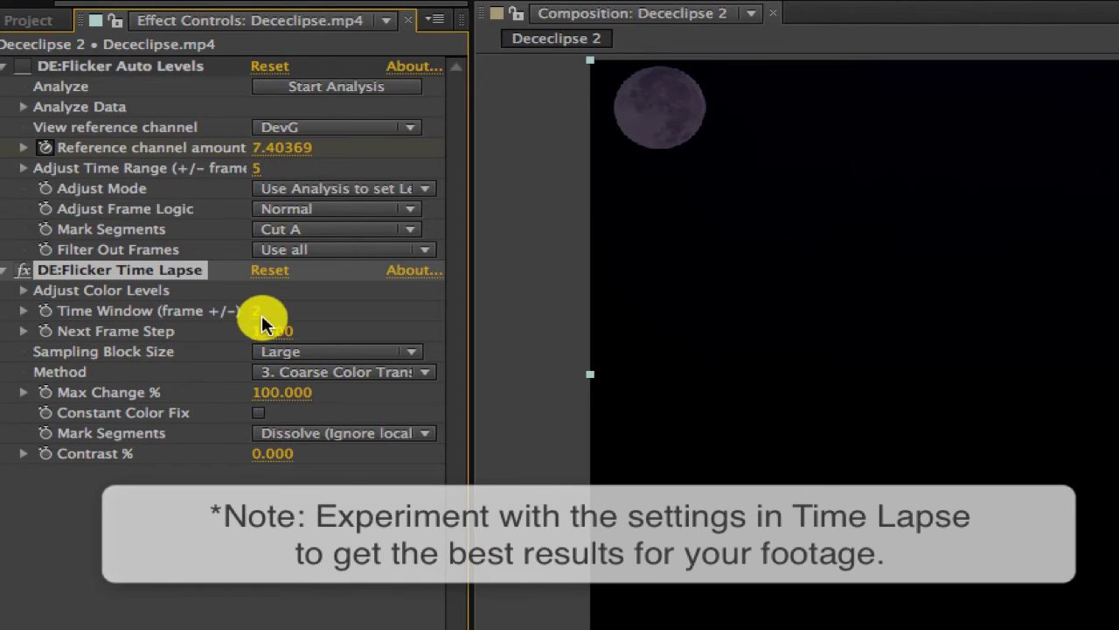
Step: Keep 3. Coarse Color Transfer as the DE:Flicker Time Lapse method
click(297, 373)
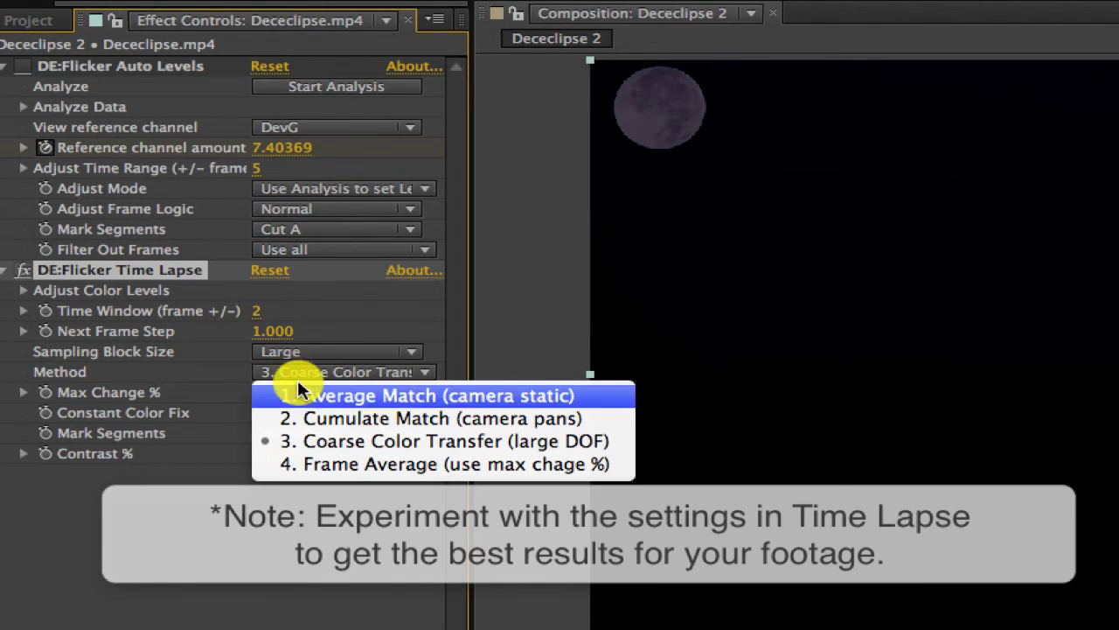
click(292, 439)
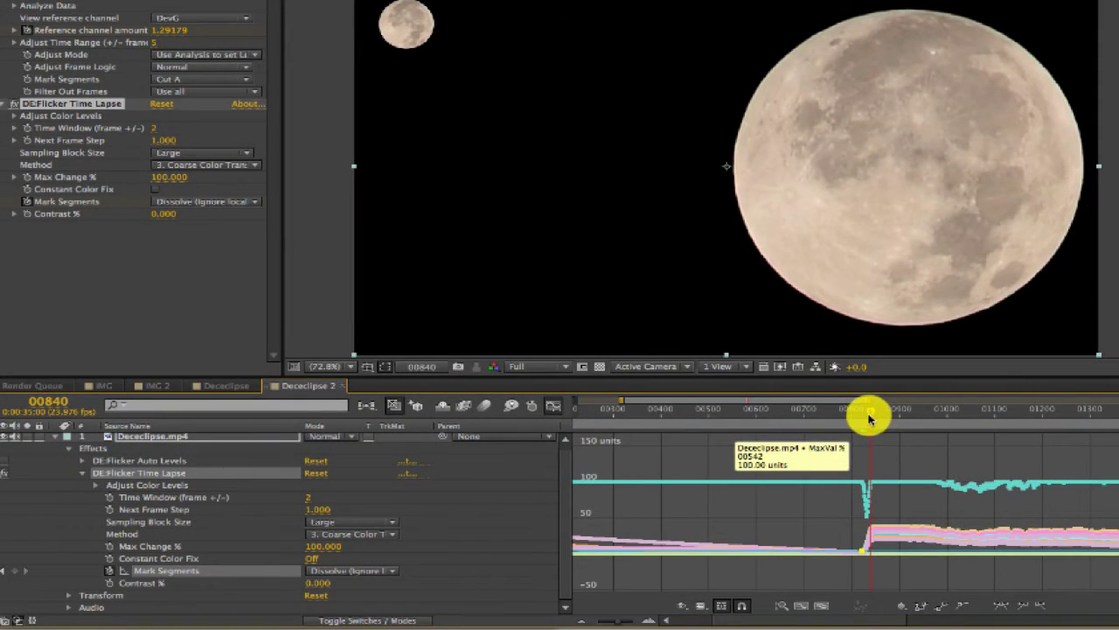
Step: Keyframe Mark Segments to Cut A at frame 00840, then jump to frame 02025
click(325, 573)
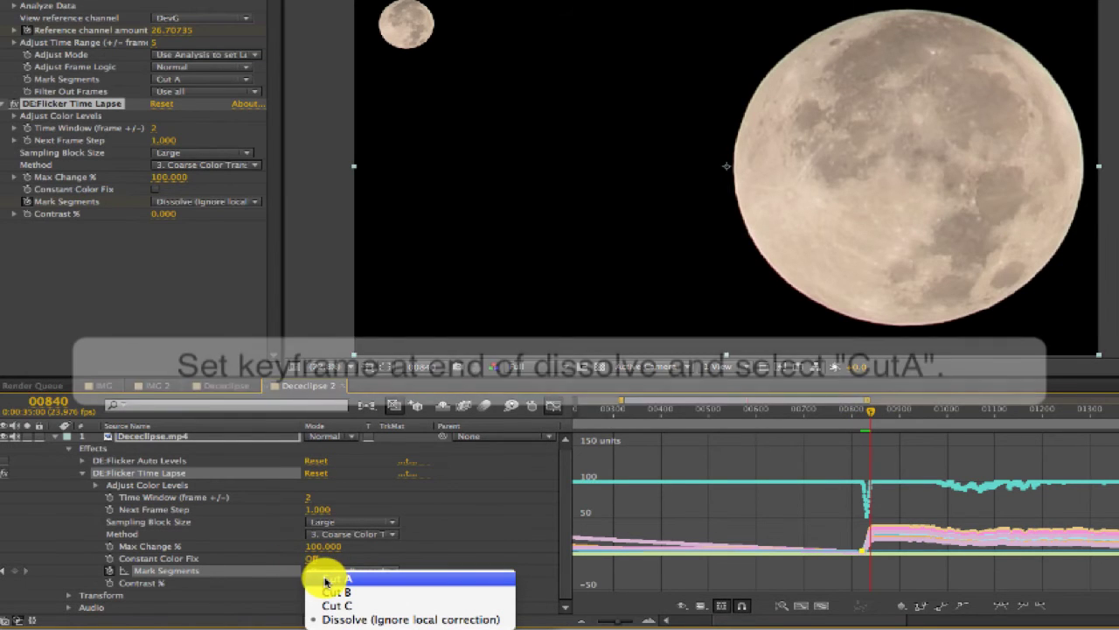
click(327, 578)
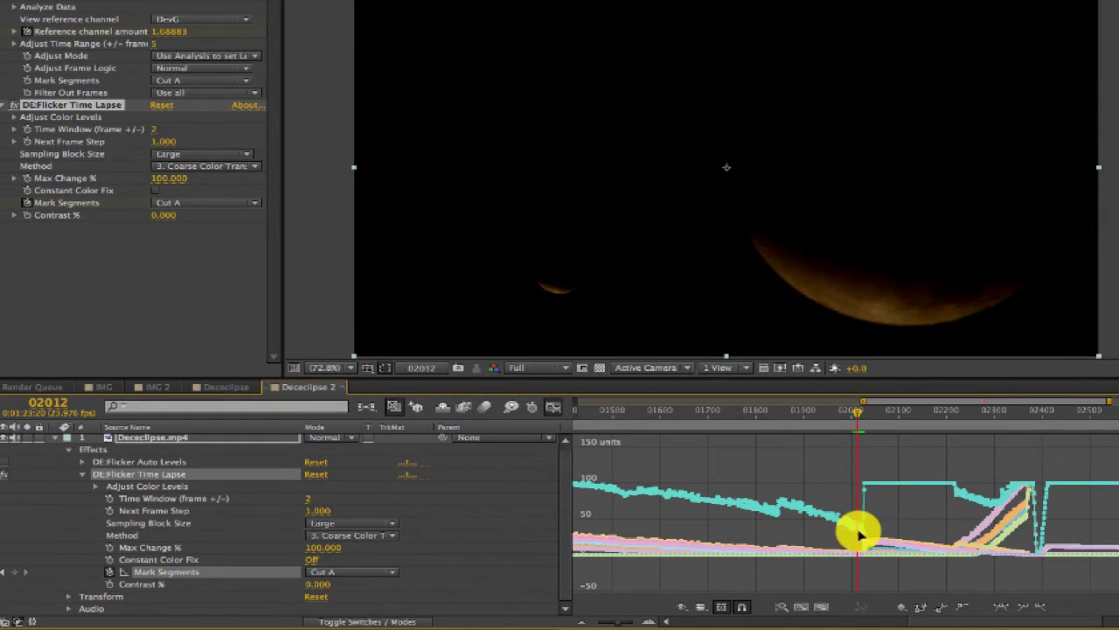
click(421, 367)
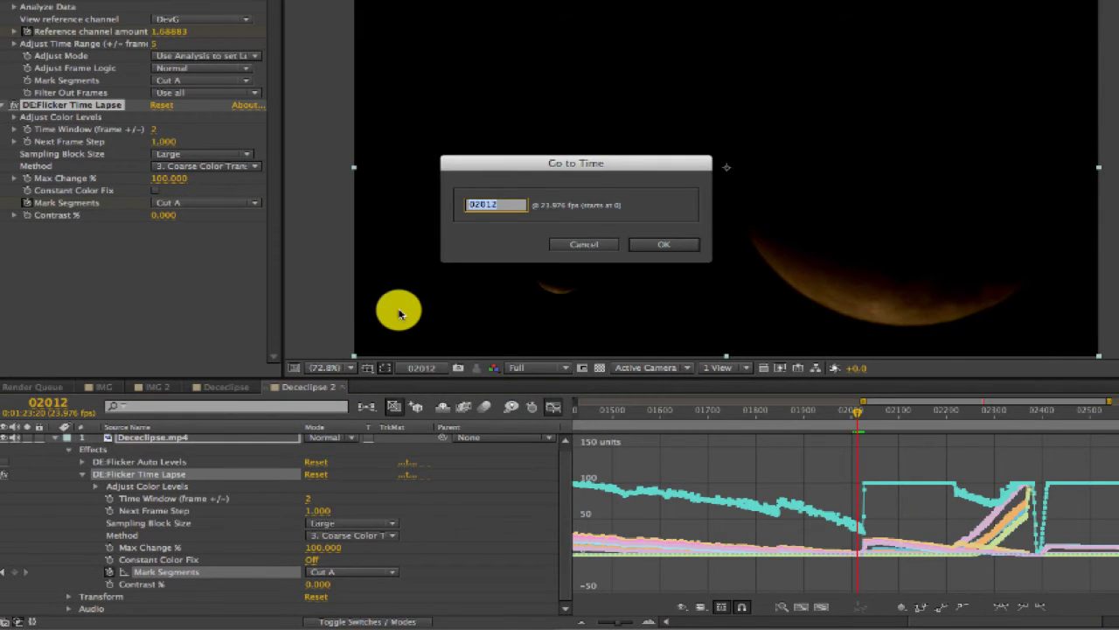
text(2023)
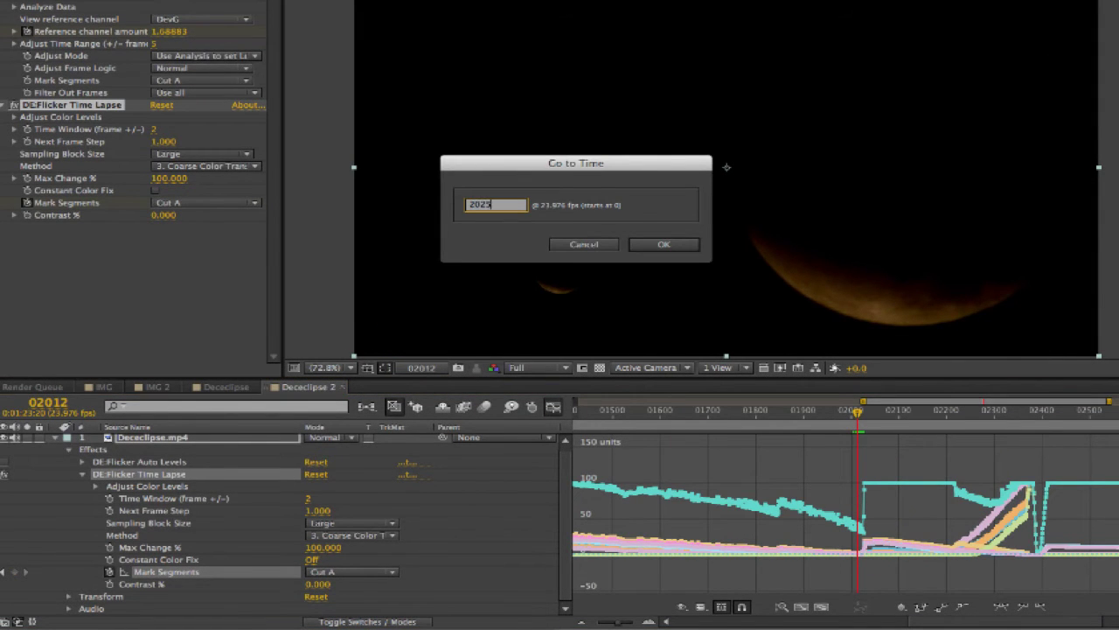
key(Return)
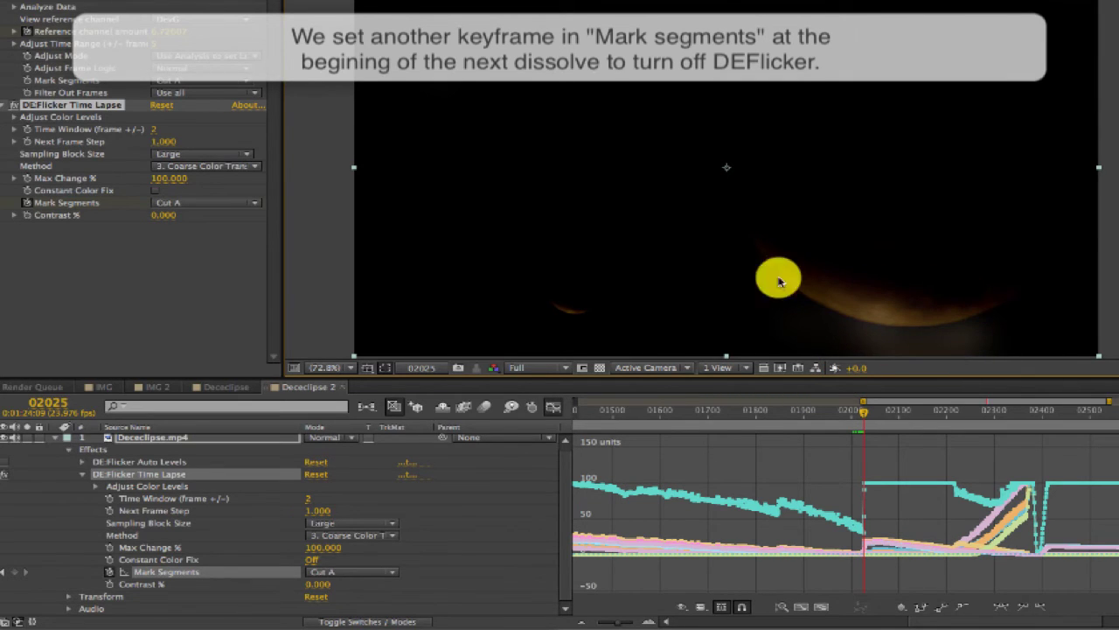
Step: Keyframe Mark Segments to Dissolve (Ignore local correction) at frame 02025 for the second dissolve
click(197, 202)
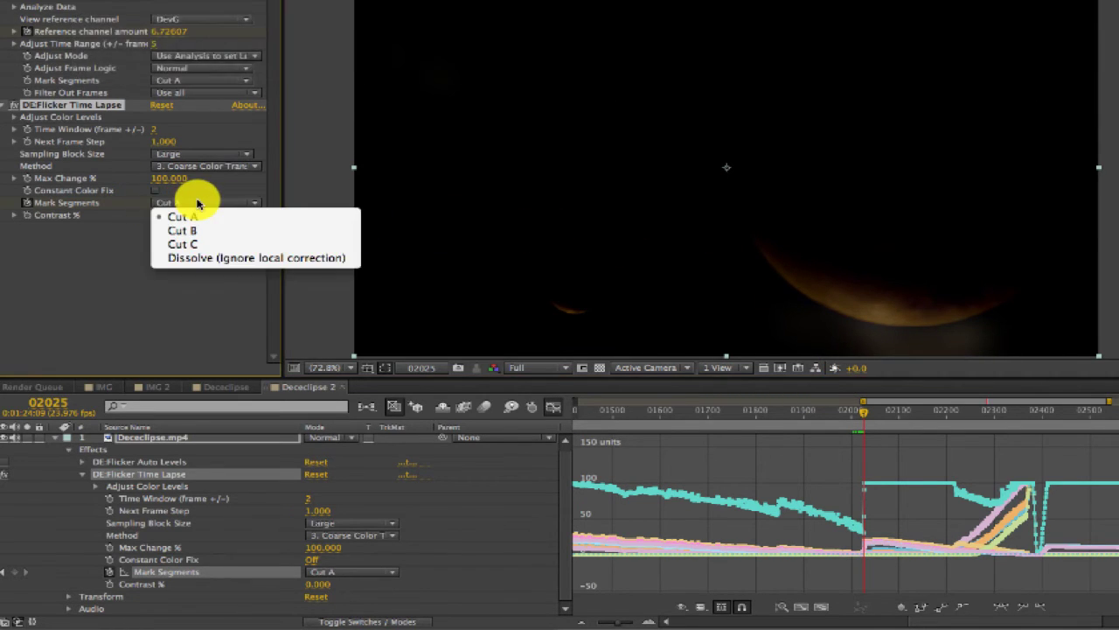
click(192, 255)
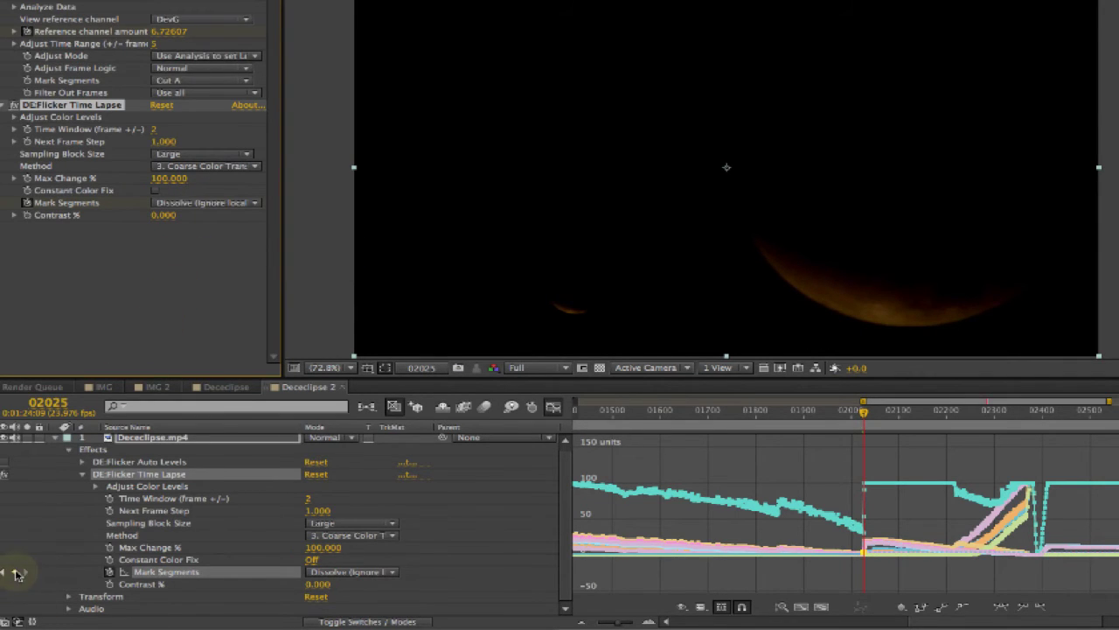
click(16, 573)
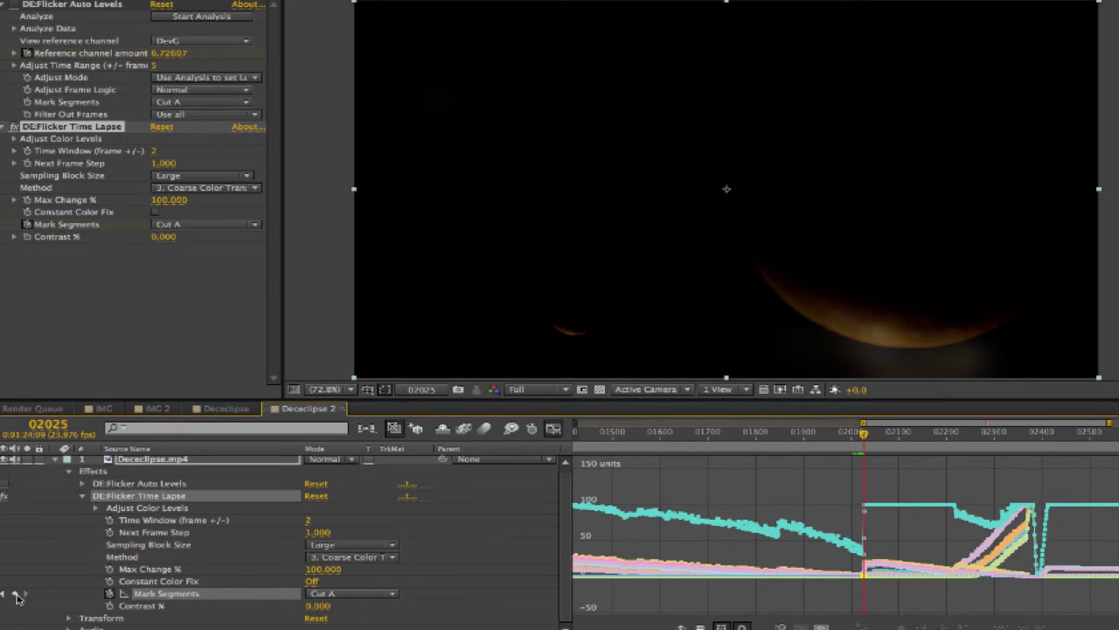
click(197, 227)
key(Escape)
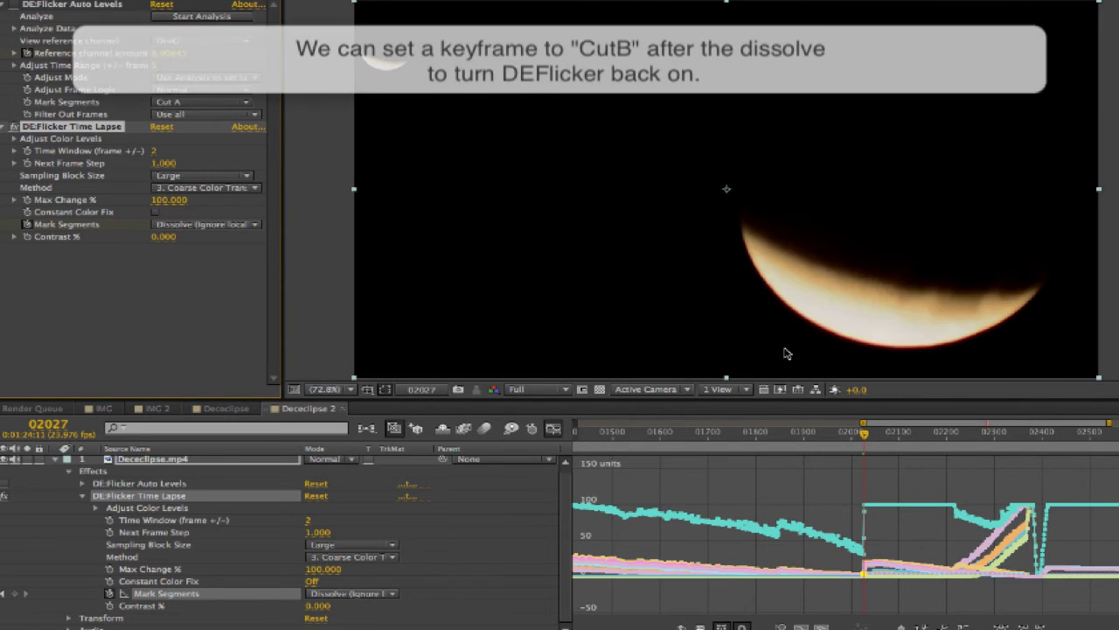
Step: Set Mark Segments to Cut B after the dissolve, then Max Change % to 0 at the credits
click(202, 227)
click(194, 254)
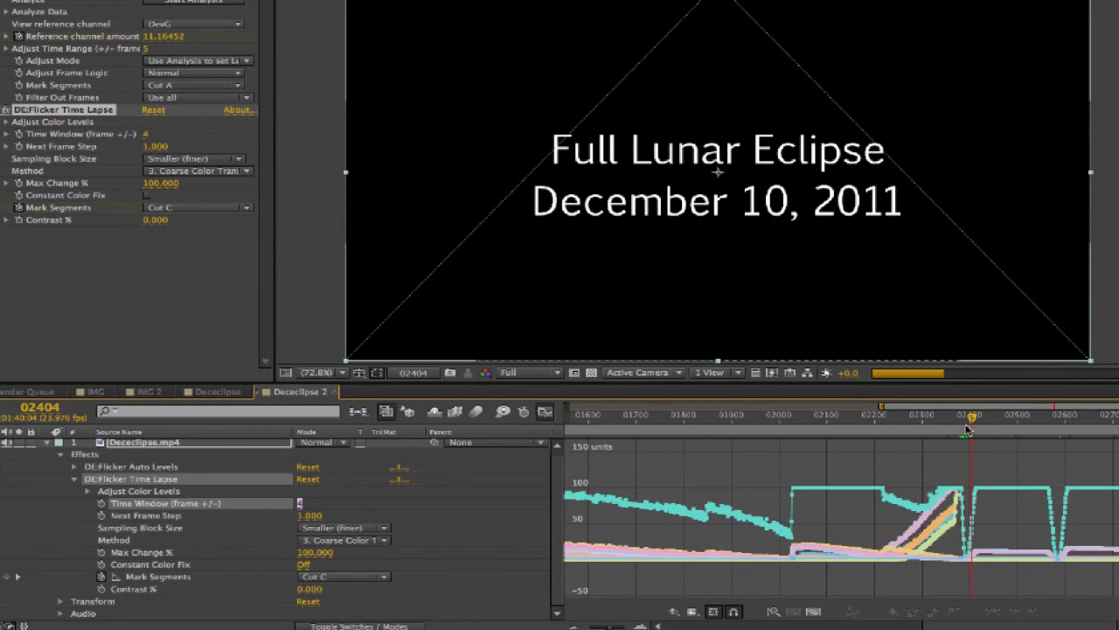
drag(968, 428, 965, 432)
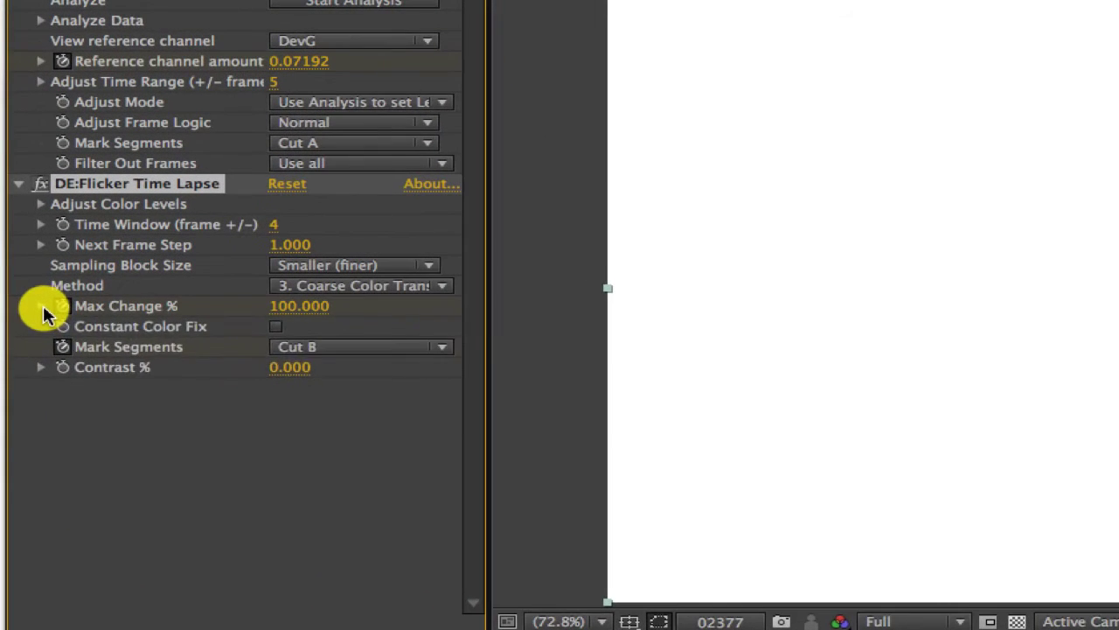
click(7, 183)
click(302, 308)
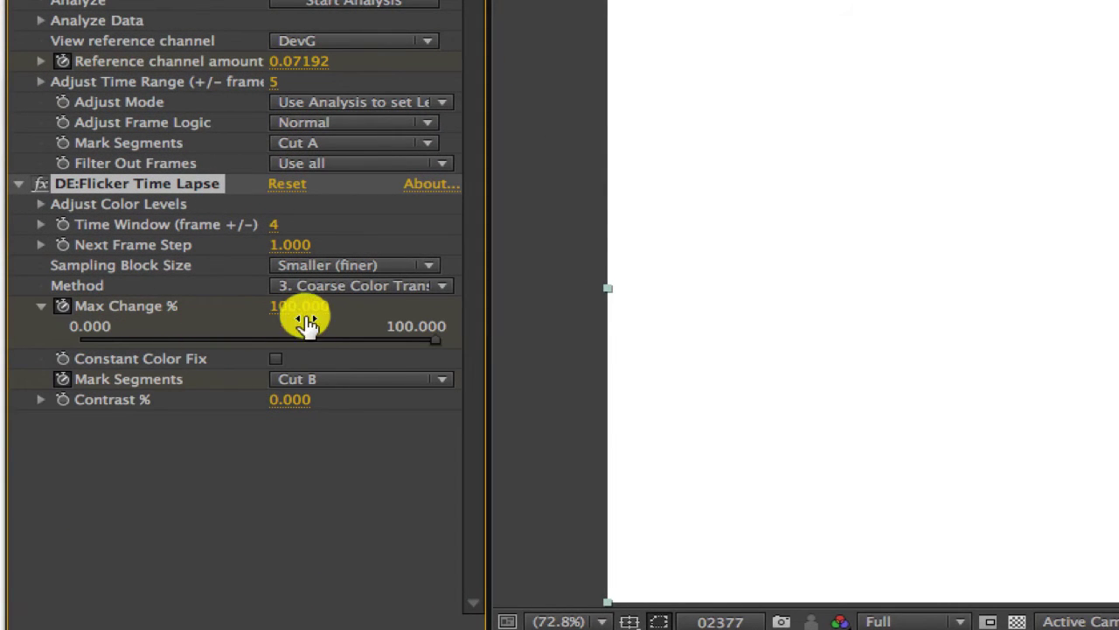
text(0)
key(Return)
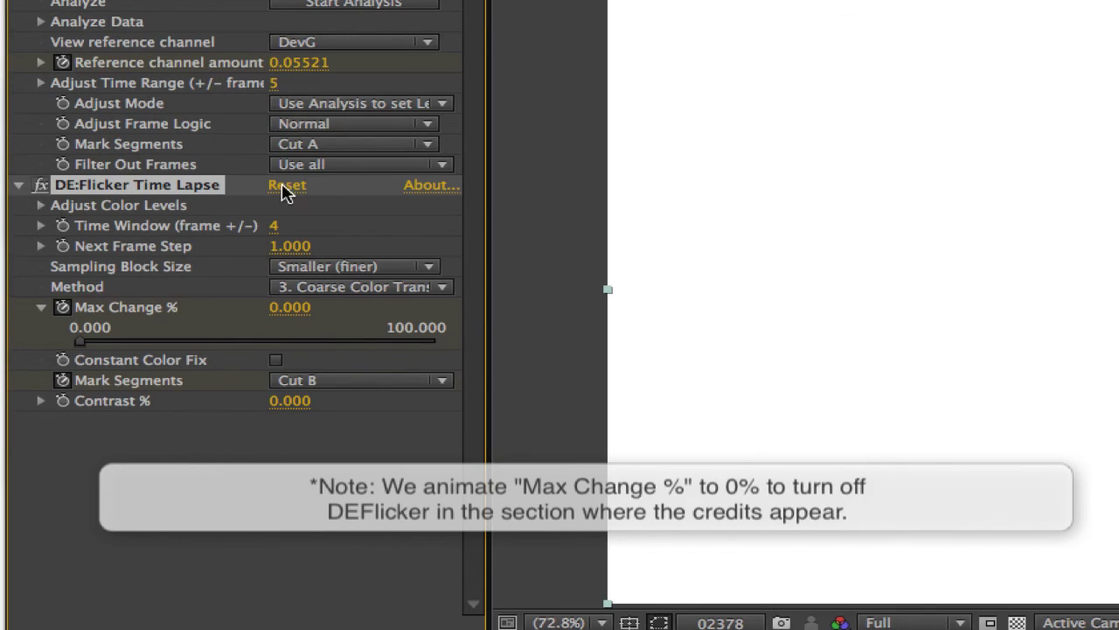